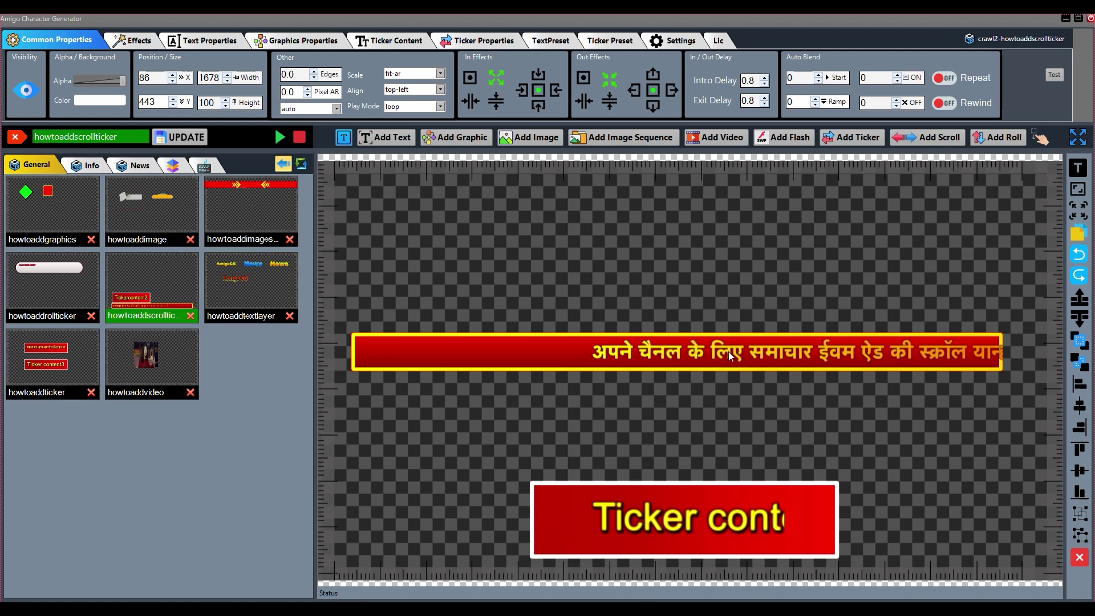
# - Open the Hindi scroll ticker in the Ticker Editor and review its text
pyautogui.click(1077, 169)
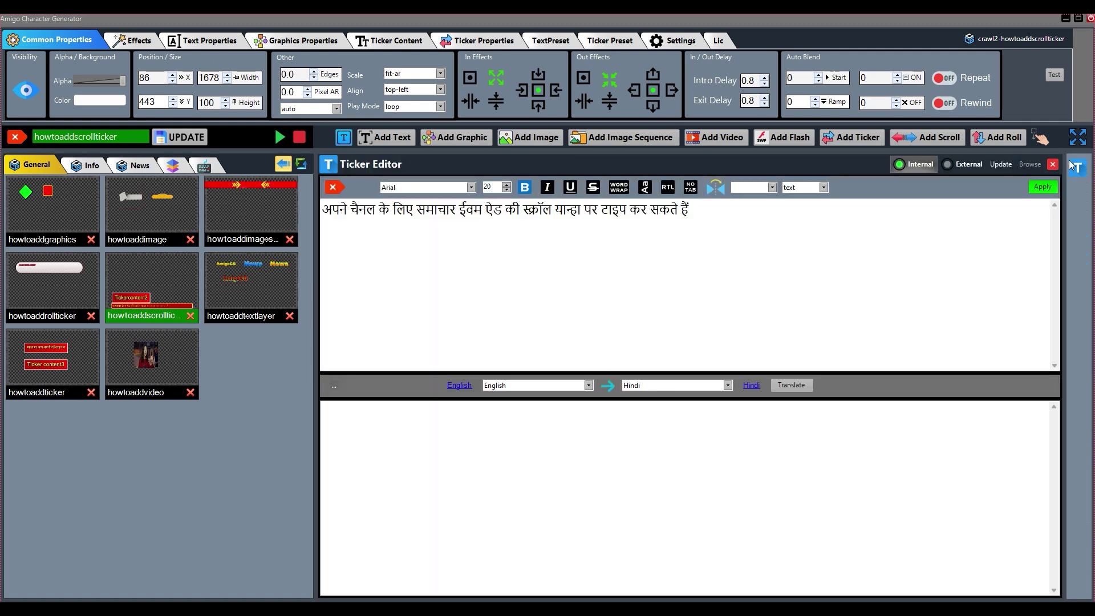
pyautogui.click(1052, 164)
pyautogui.doubleClick(648, 353)
pyautogui.moveTo(713, 211); pyautogui.dragTo(322, 210)
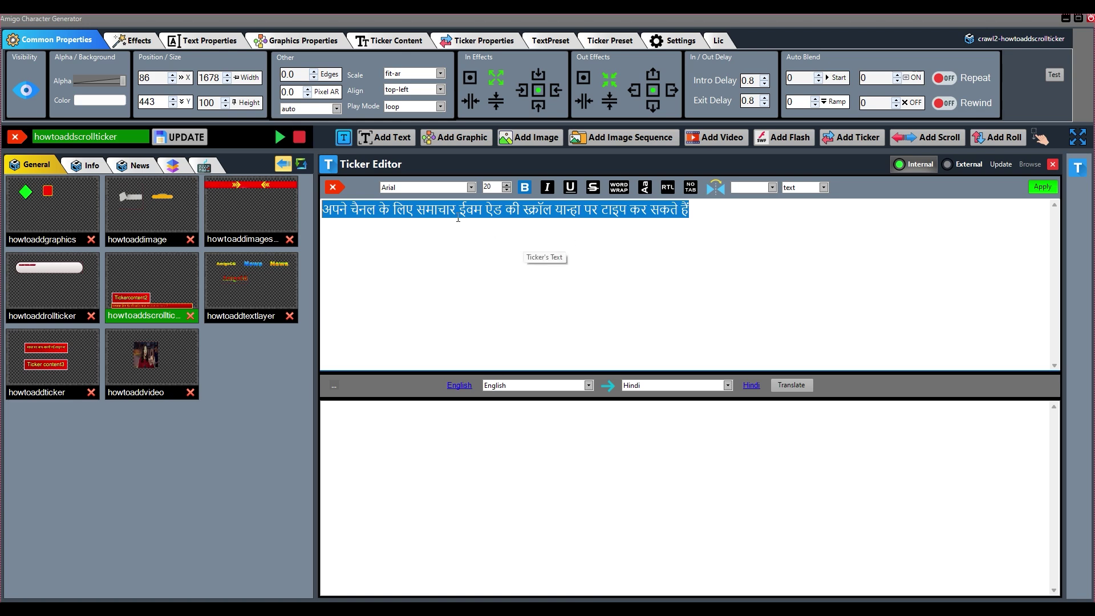
pyautogui.click(516, 229)
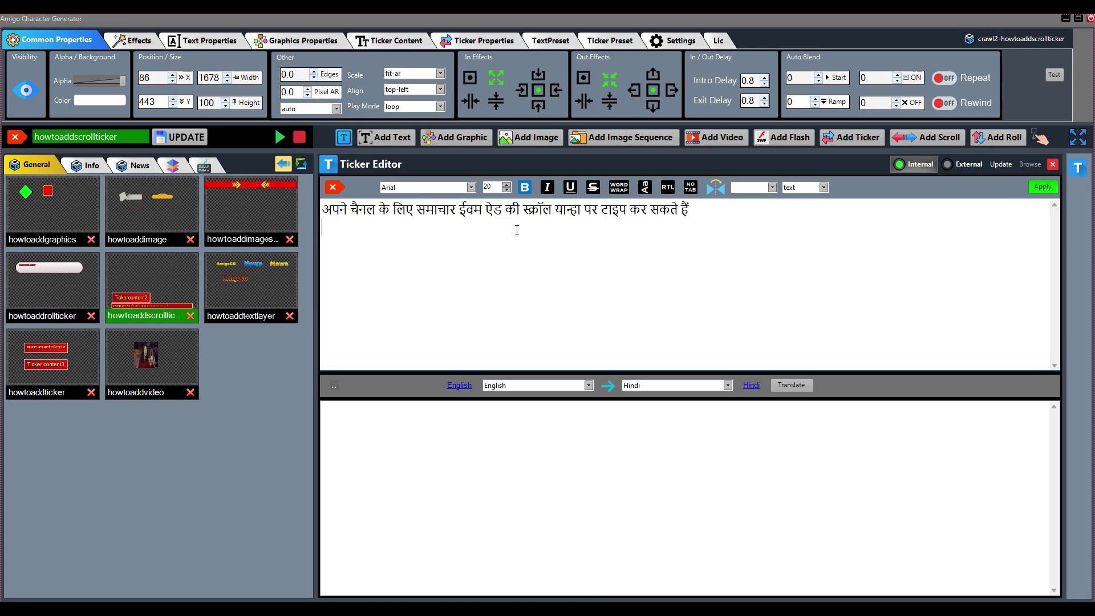
# - Review the font, size, bold, underline, strikethrough and other formatting options for the scroll ticker's text, and apply the text without changes
pyautogui.click(471, 187)
pyautogui.click(471, 187)
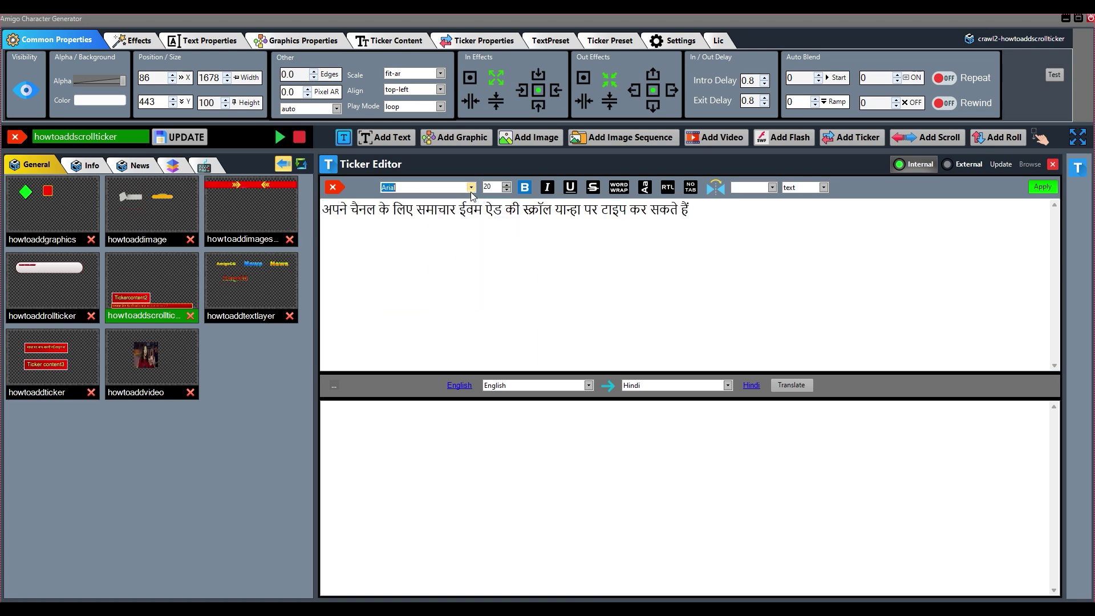
pyautogui.click(507, 193)
pyautogui.click(507, 188)
pyautogui.click(525, 188)
pyautogui.click(571, 189)
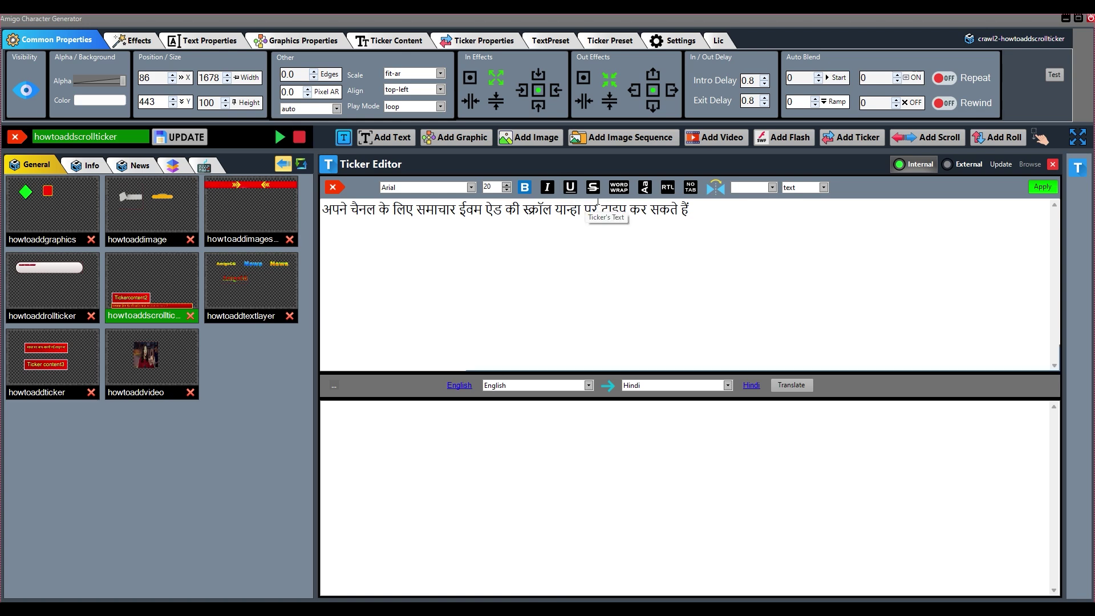
pyautogui.click(593, 188)
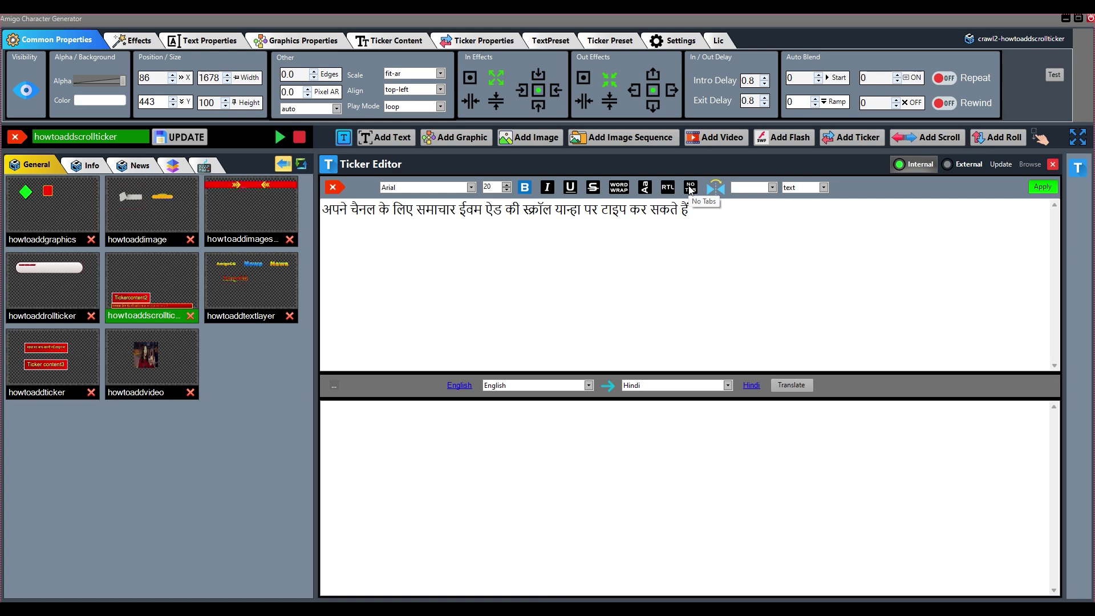
pyautogui.click(772, 188)
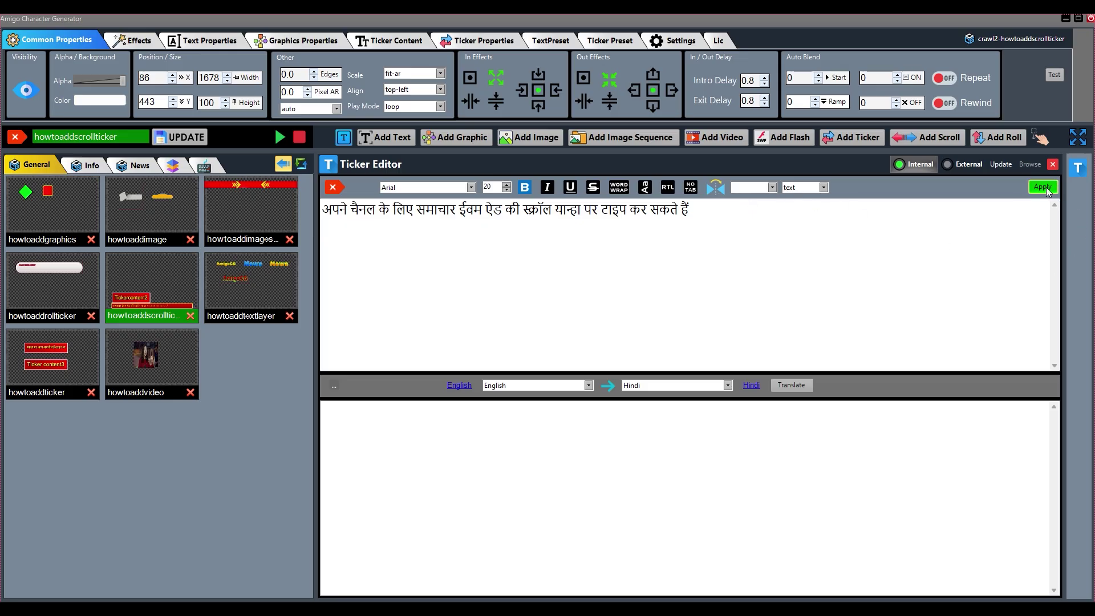
pyautogui.click(1042, 187)
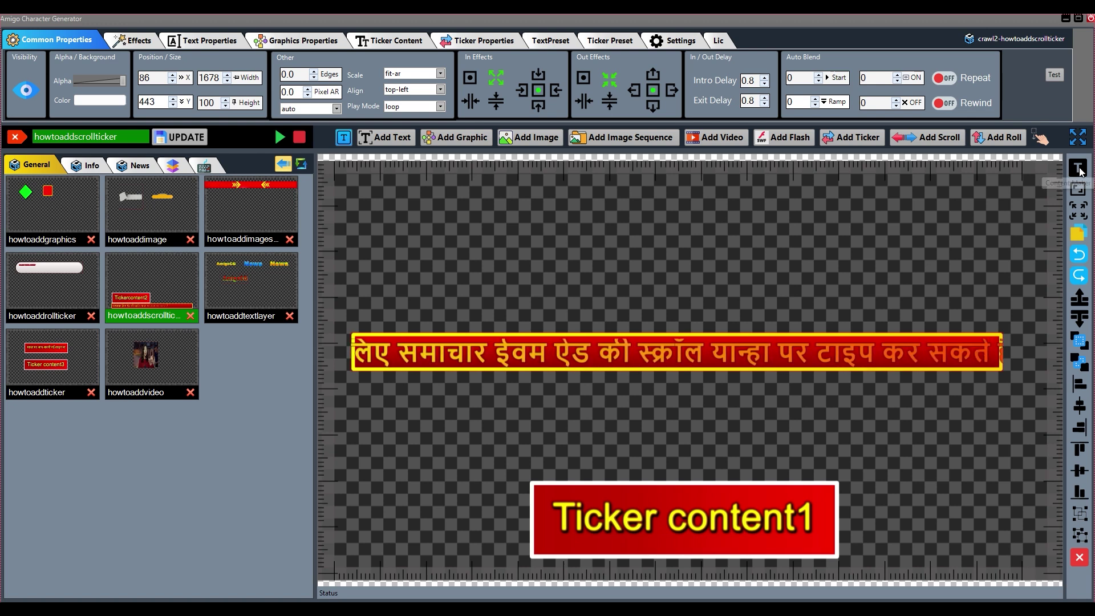
# - Reopen the scroll ticker's text for editing and choose translation from English to Hindi
pyautogui.doubleClick(613, 353)
pyautogui.click(588, 385)
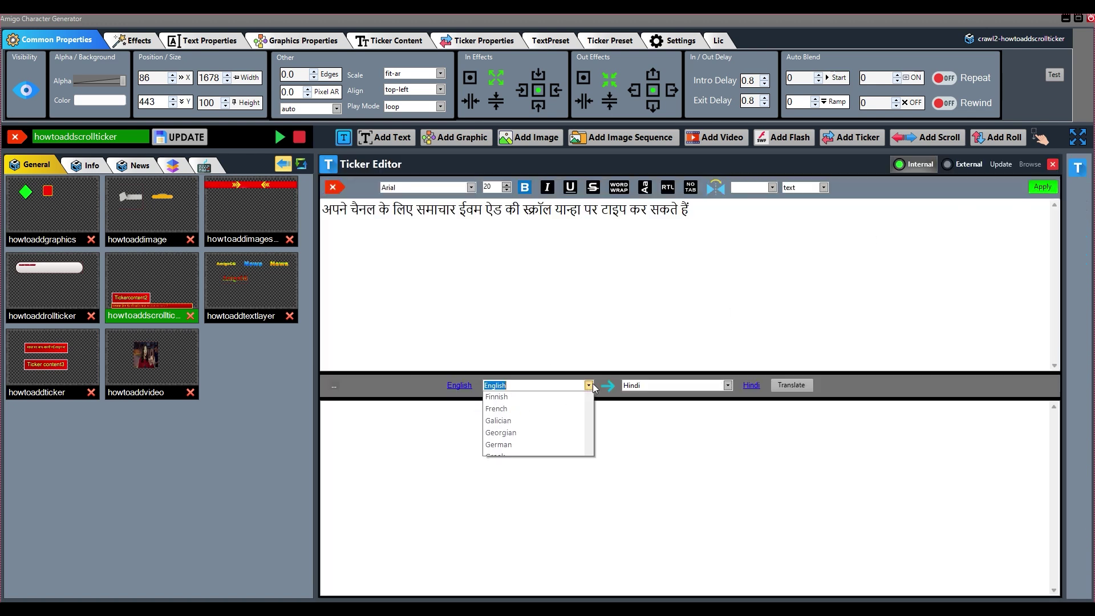
pyautogui.click(591, 385)
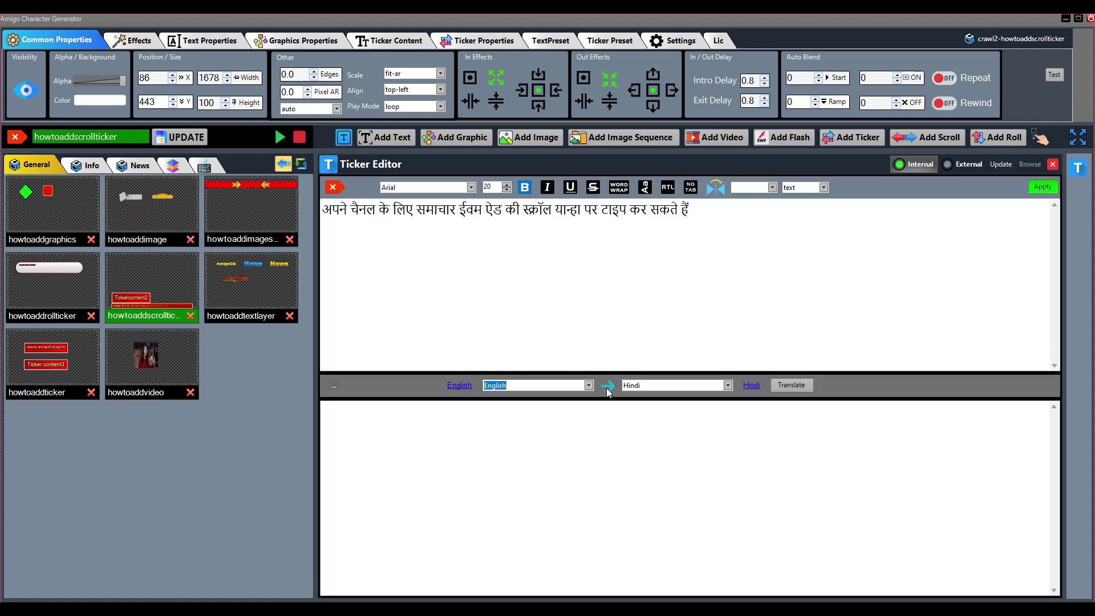
pyautogui.click(729, 386)
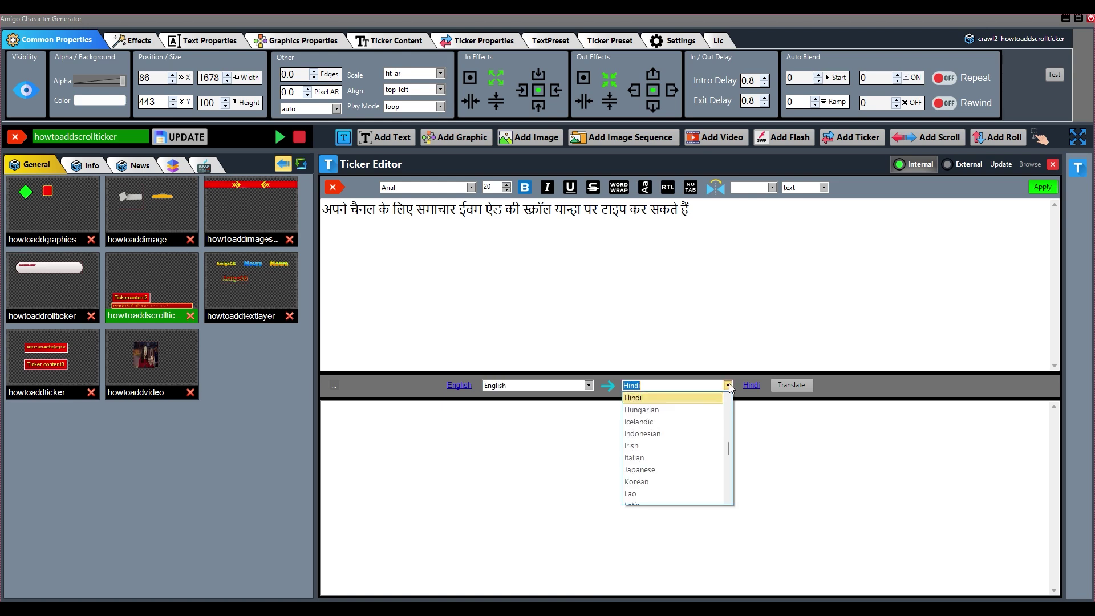
pyautogui.click(701, 396)
# - Translate "yanha aap anpi news scroll or advertisment text scroll type kar sakten he" into Hindi and apply it to the scroll ticker
pyautogui.click(585, 421)
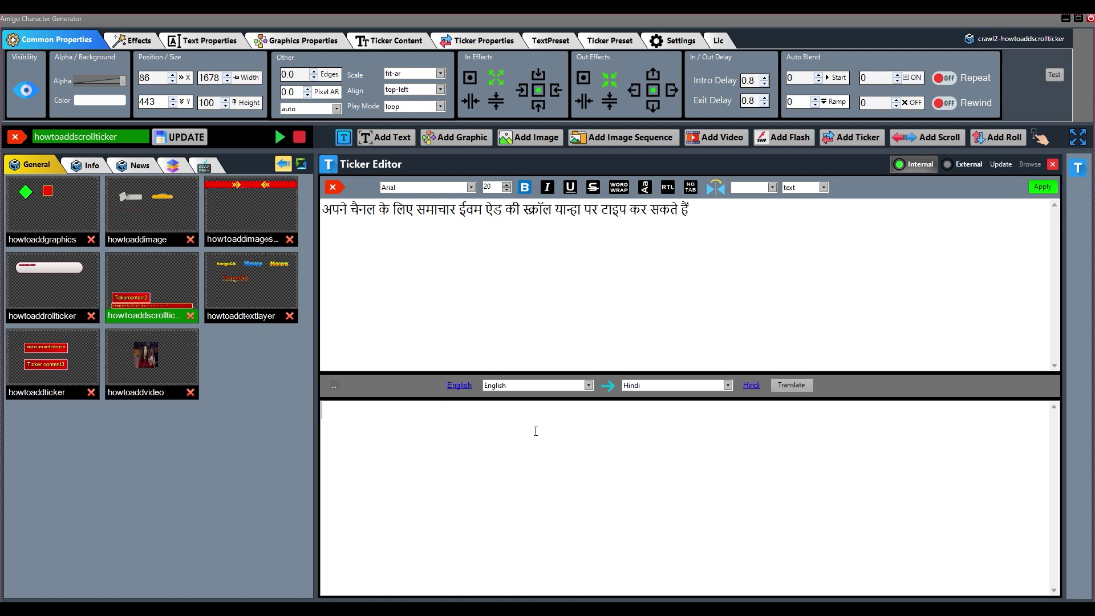
pyautogui.write('yanha aap anp')
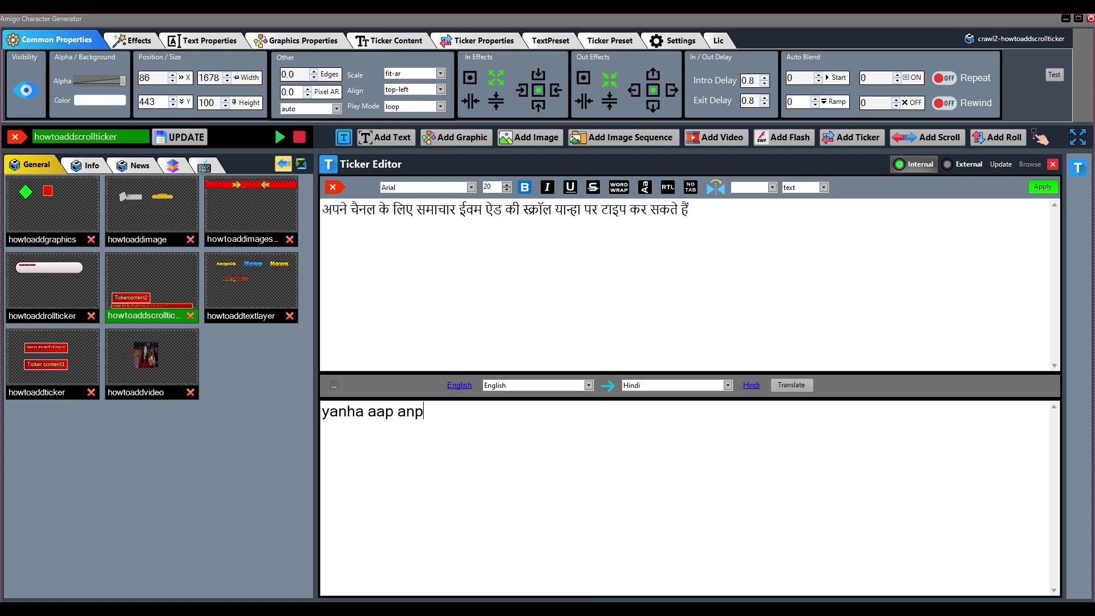
pyautogui.write('i news scroll or ')
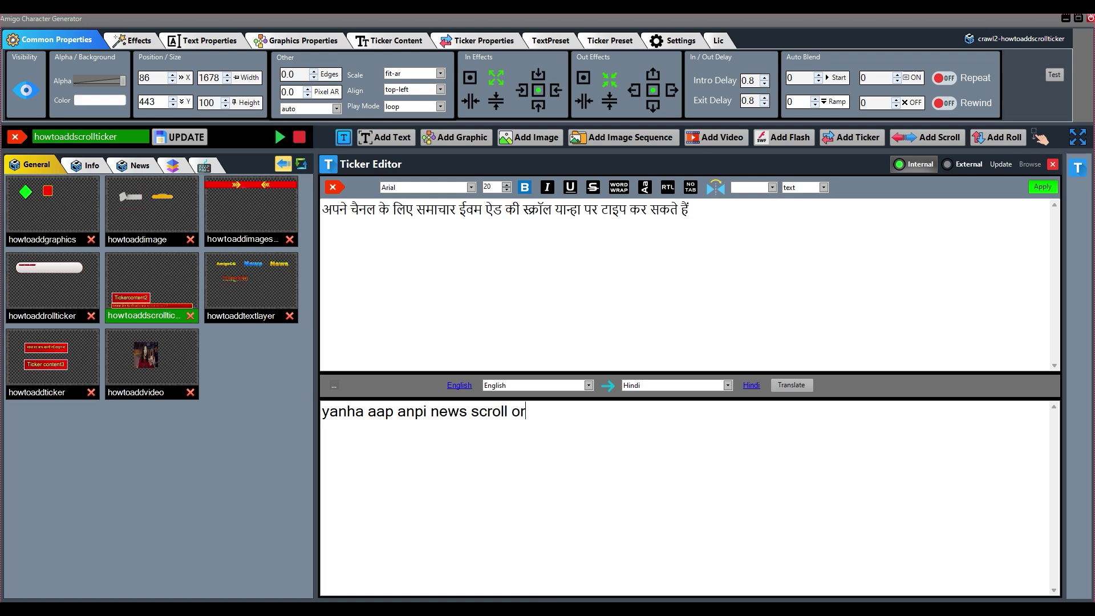
pyautogui.write('advertisment te')
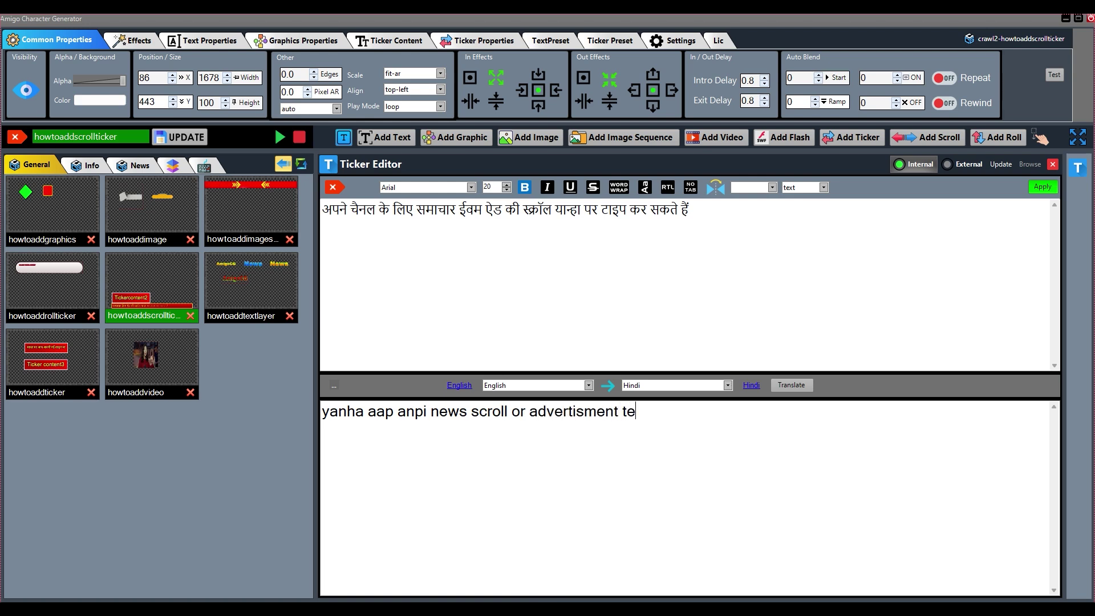
pyautogui.write('xt scroll type kar sakten he')
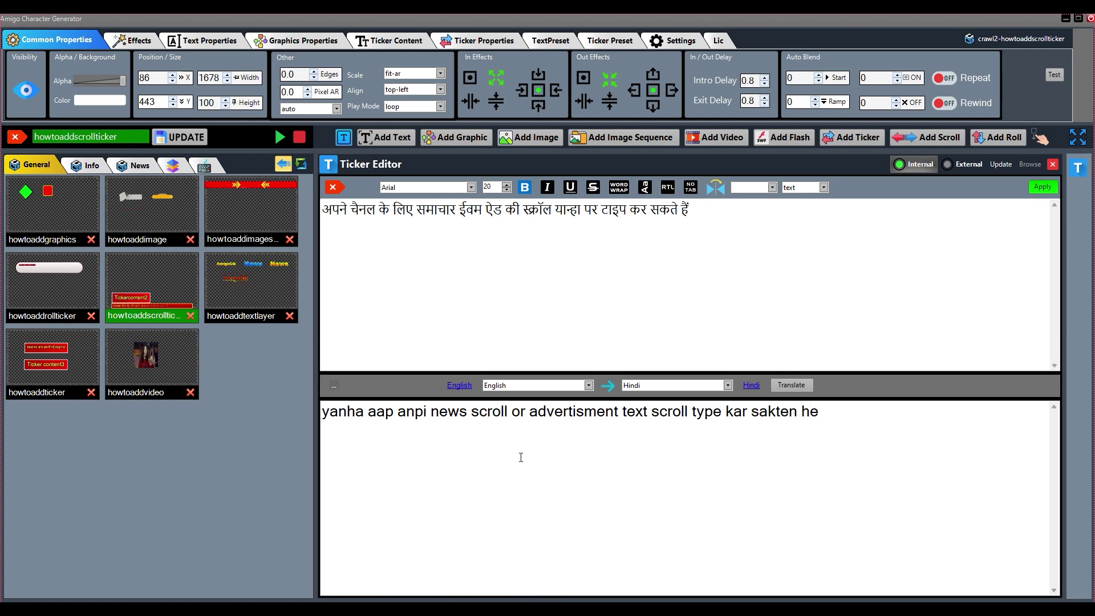
pyautogui.click(799, 389)
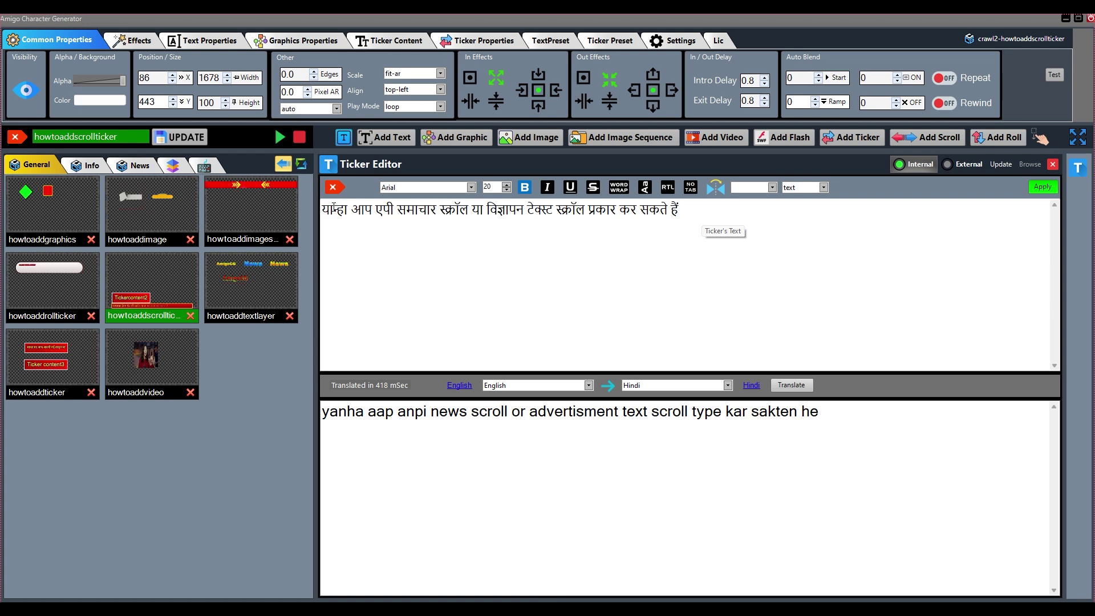
pyautogui.click(1047, 188)
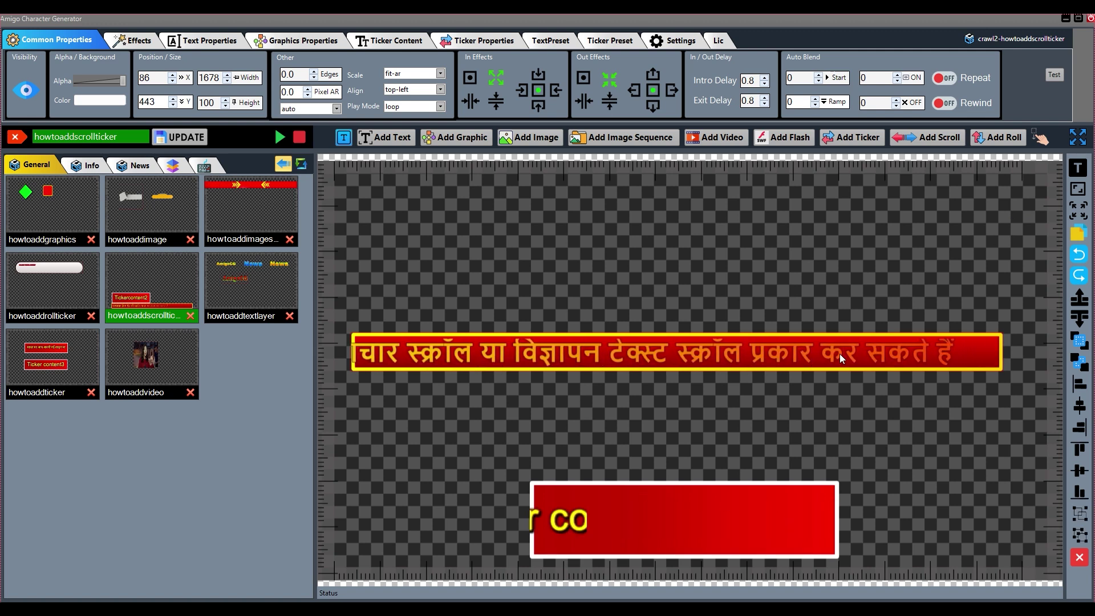
# - Move the scroll ticker to about X 89, Y 471 and add a new ticker above it at about X 483, Y 242
pyautogui.moveTo(839, 354); pyautogui.dragTo(841, 365)
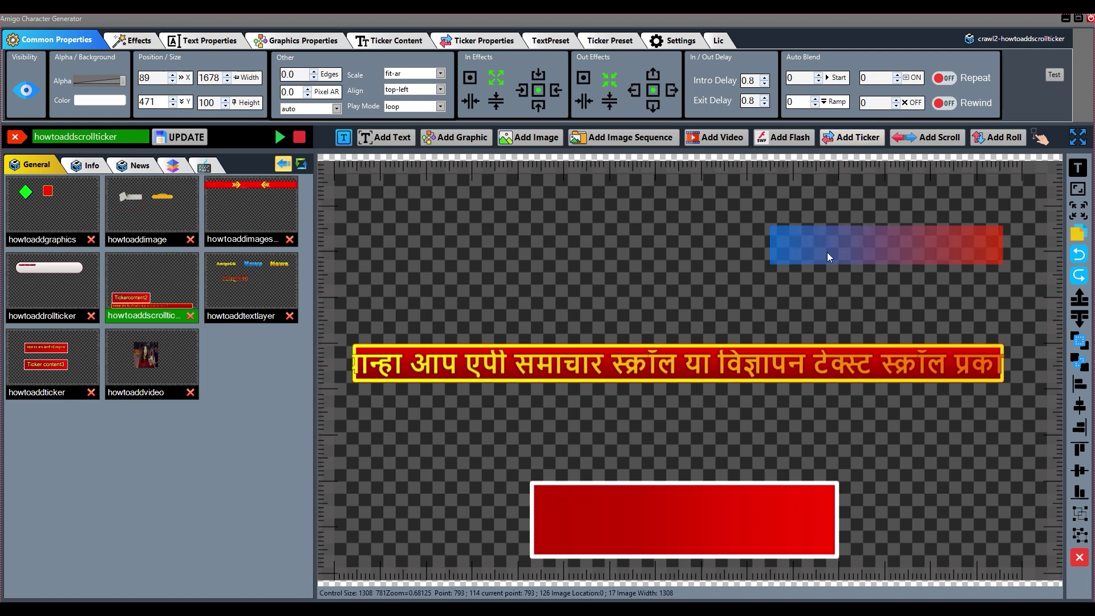
pyautogui.click(574, 270)
pyautogui.moveTo(574, 271); pyautogui.dragTo(578, 281)
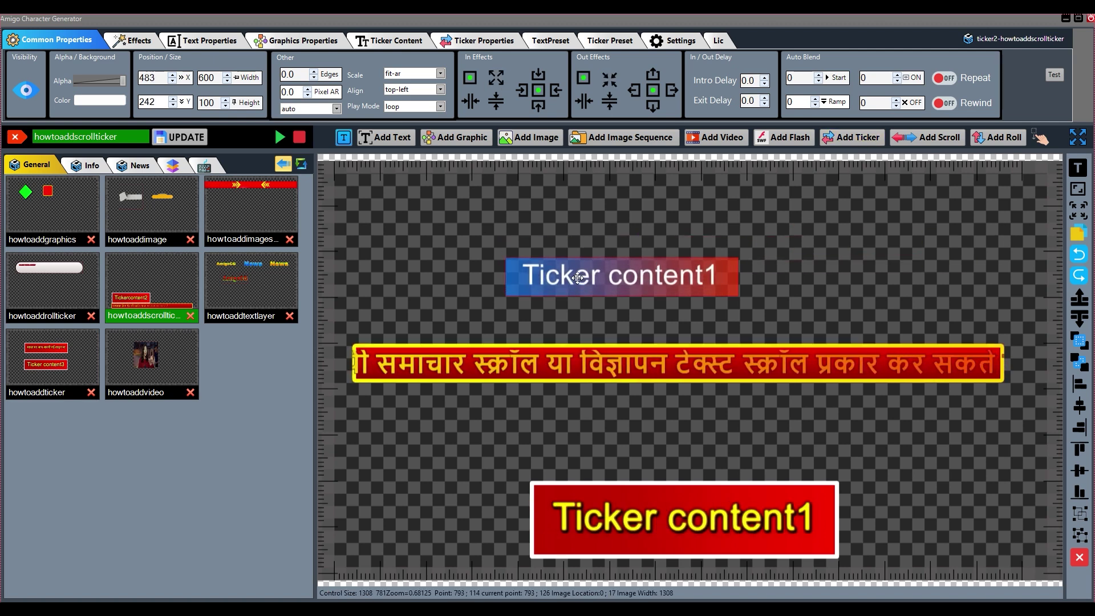
# - Set the new blue-red ticker's content type to date-time and apply it
pyautogui.click(1077, 167)
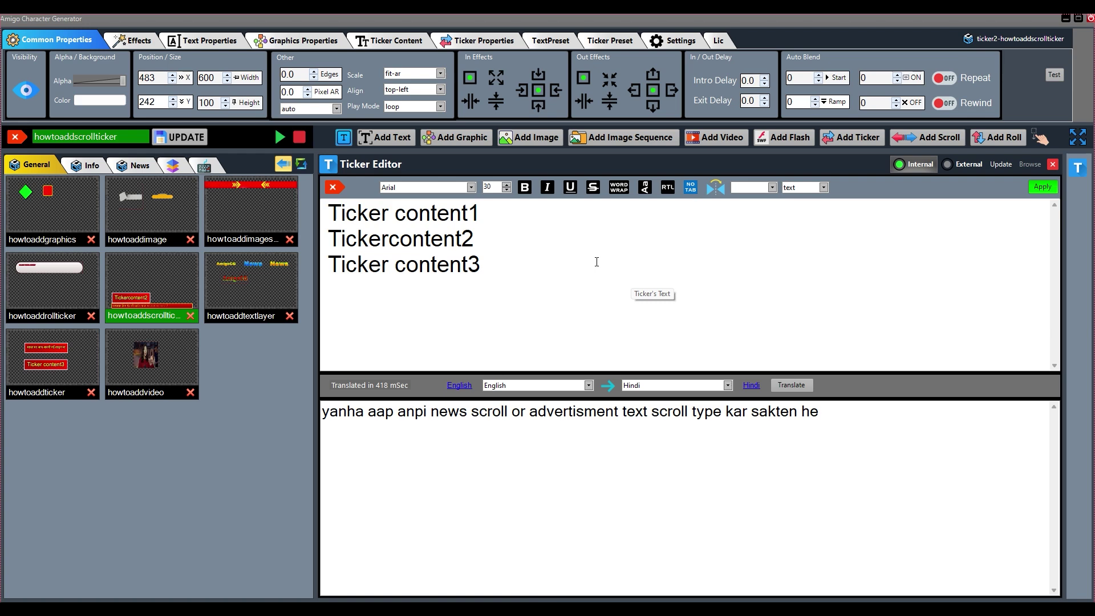
pyautogui.click(824, 188)
pyautogui.click(800, 211)
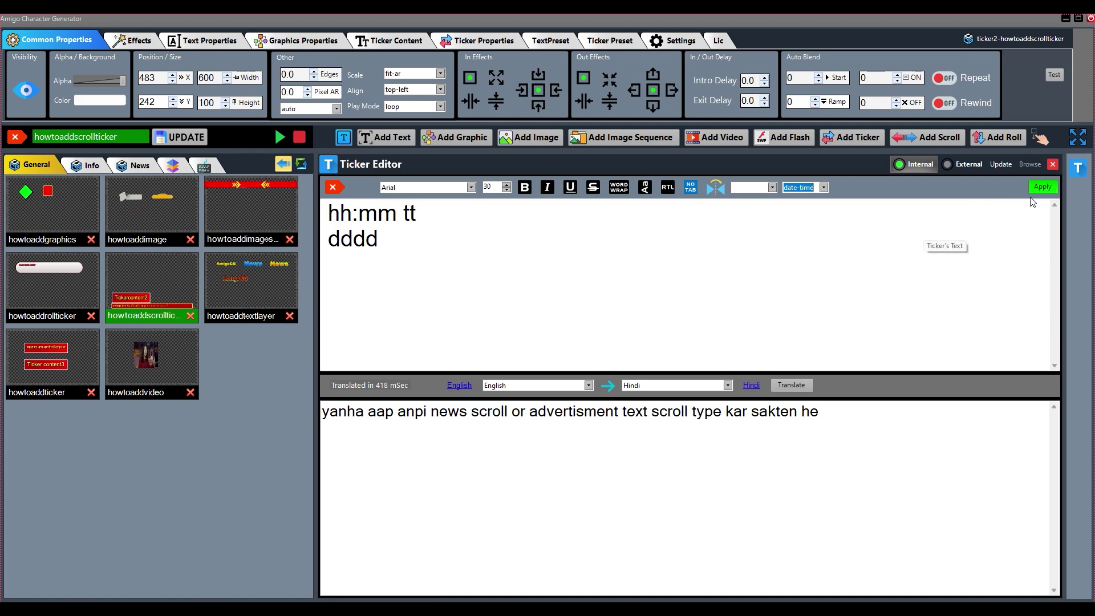
pyautogui.click(1043, 189)
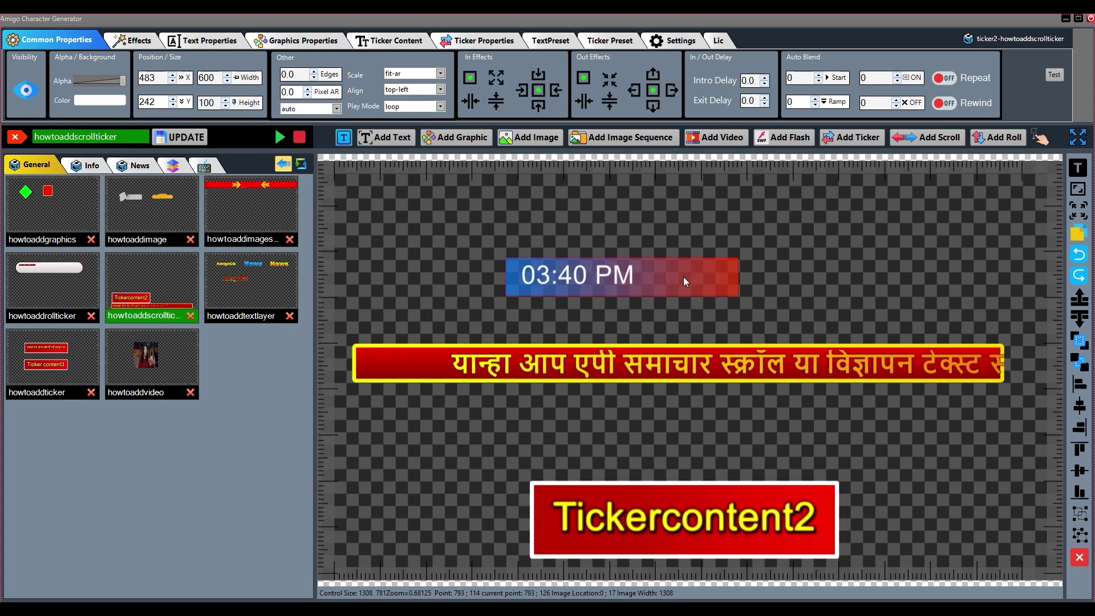
# - Move the date-time ticker to about X 521, Y 237 and update the saved howtoaddscrollticker template
pyautogui.moveTo(683, 276); pyautogui.dragTo(695, 267)
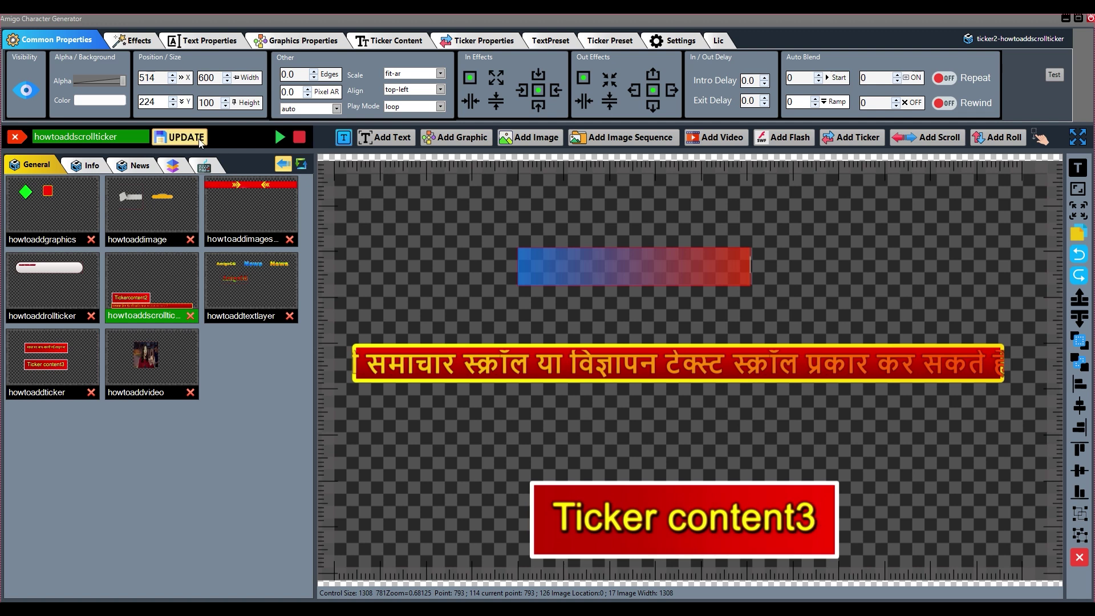
pyautogui.moveTo(622, 262); pyautogui.dragTo(626, 270)
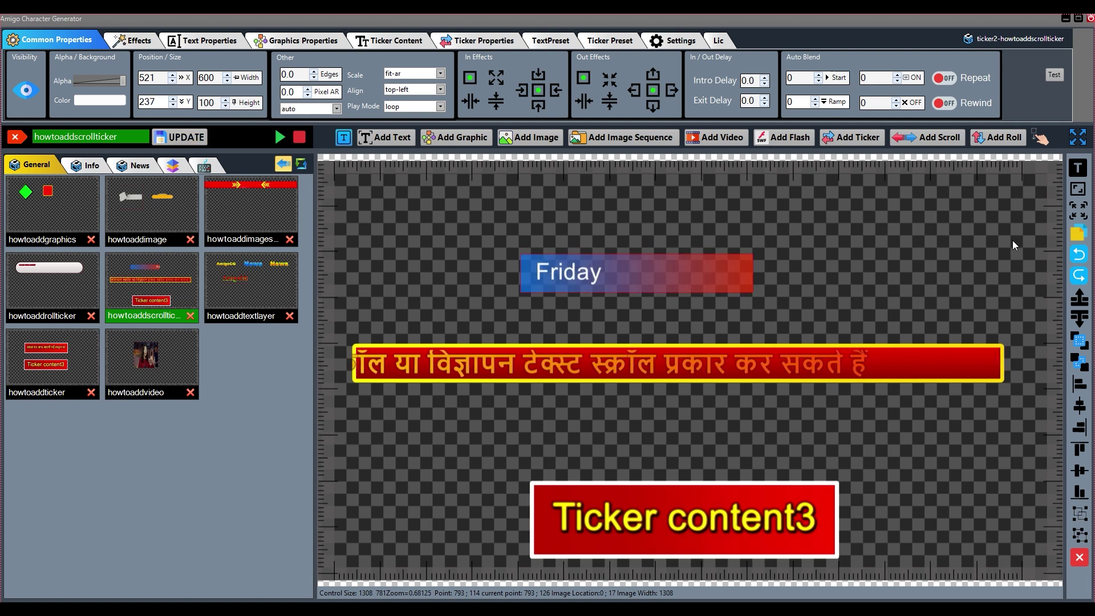
# - Reopen the date-time ticker's editor, check the available content types, and apply it with date-time kept
pyautogui.doubleClick(735, 268)
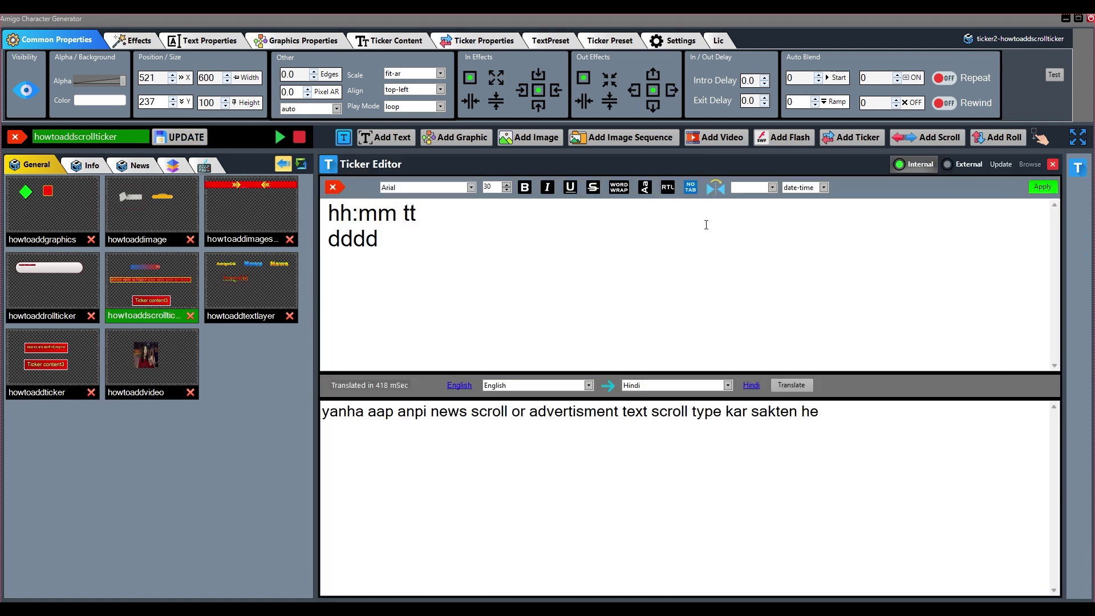
pyautogui.click(824, 187)
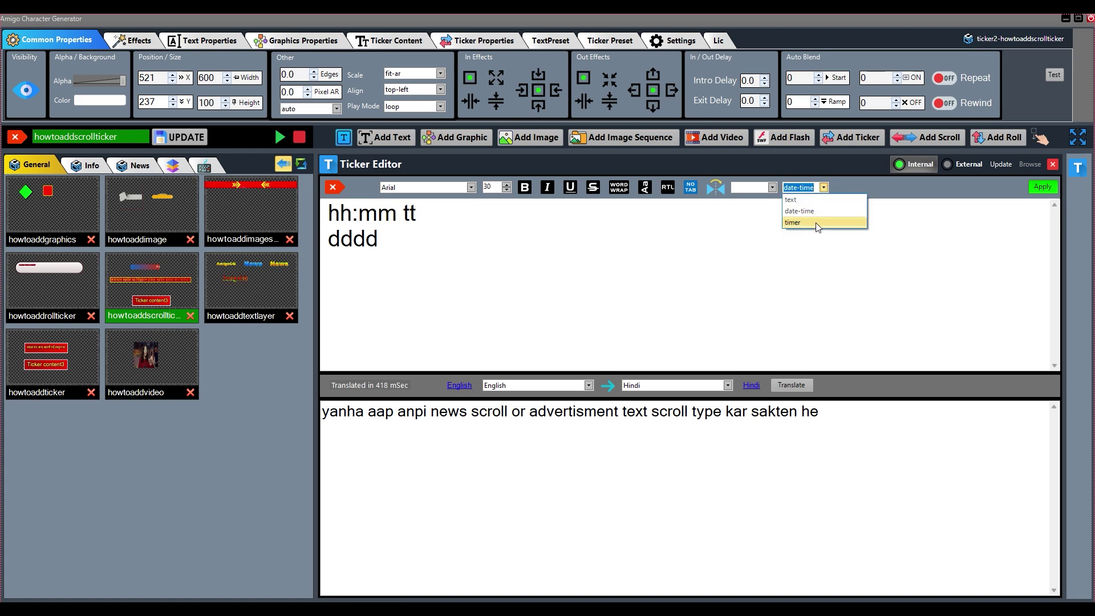
pyautogui.click(823, 187)
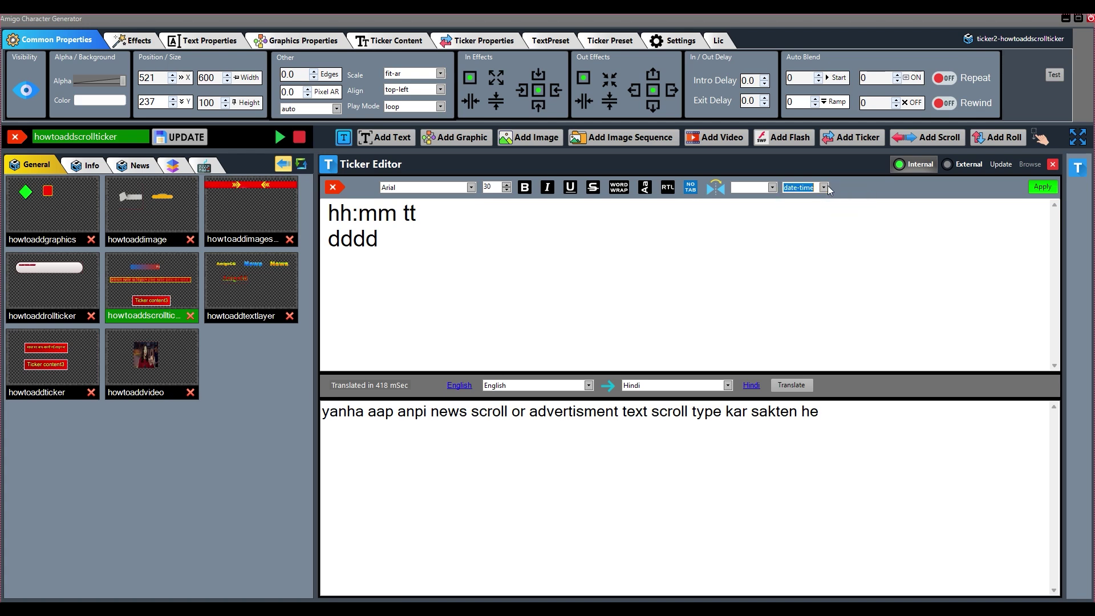
pyautogui.click(1042, 186)
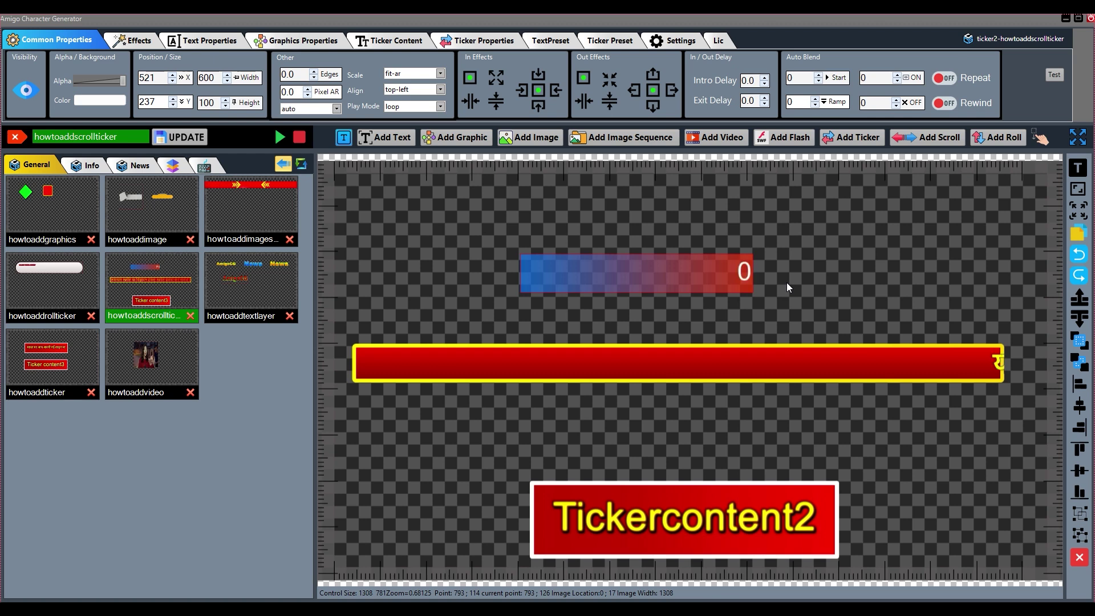
# - Move the scroll ticker down to about X 99, Y 540 and the date-time ticker above it to about X 554, Y 339
pyautogui.moveTo(669, 280); pyautogui.dragTo(662, 283)
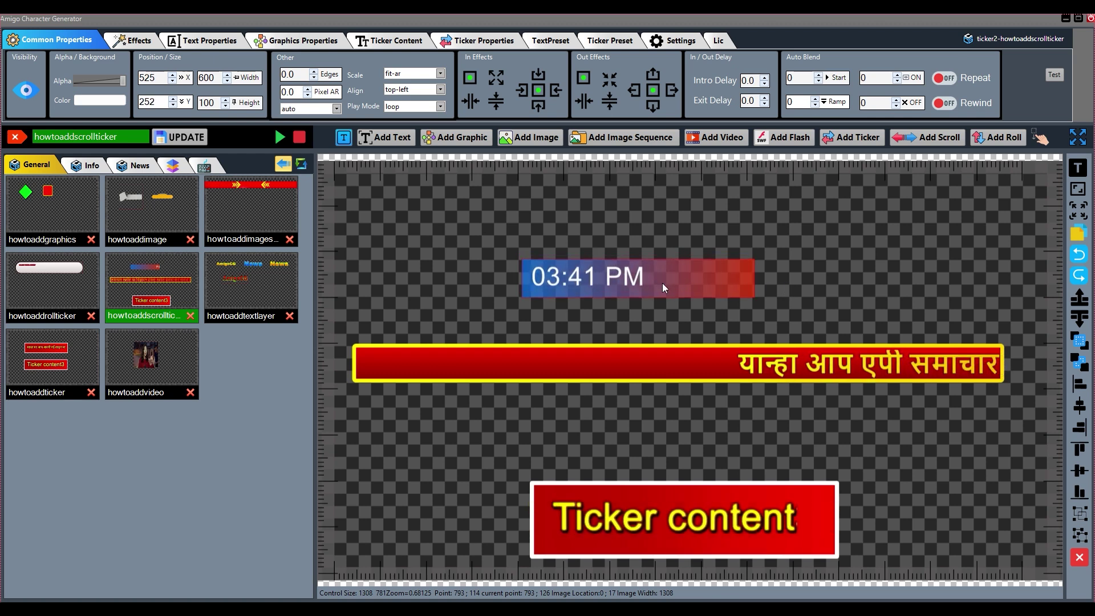
pyautogui.moveTo(661, 283); pyautogui.dragTo(668, 284)
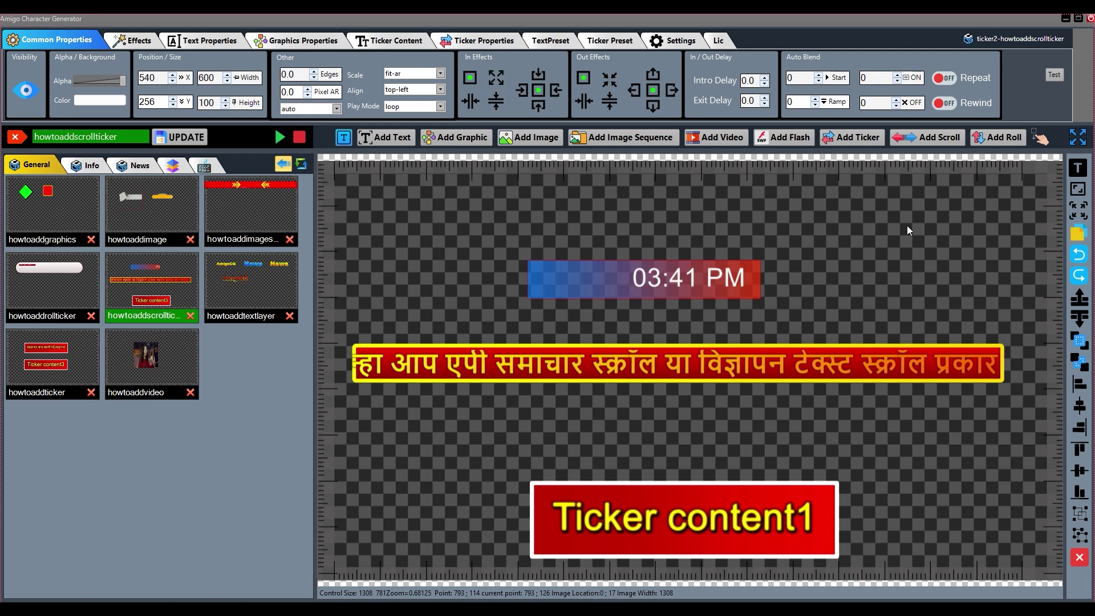
pyautogui.moveTo(690, 279); pyautogui.dragTo(693, 287)
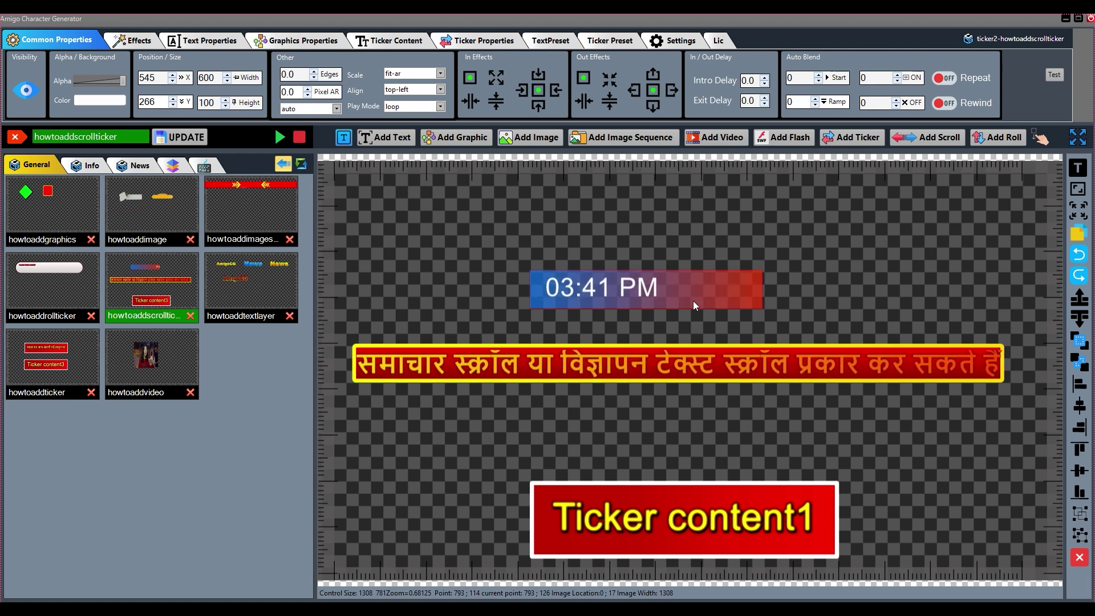
pyautogui.moveTo(705, 368); pyautogui.dragTo(705, 399)
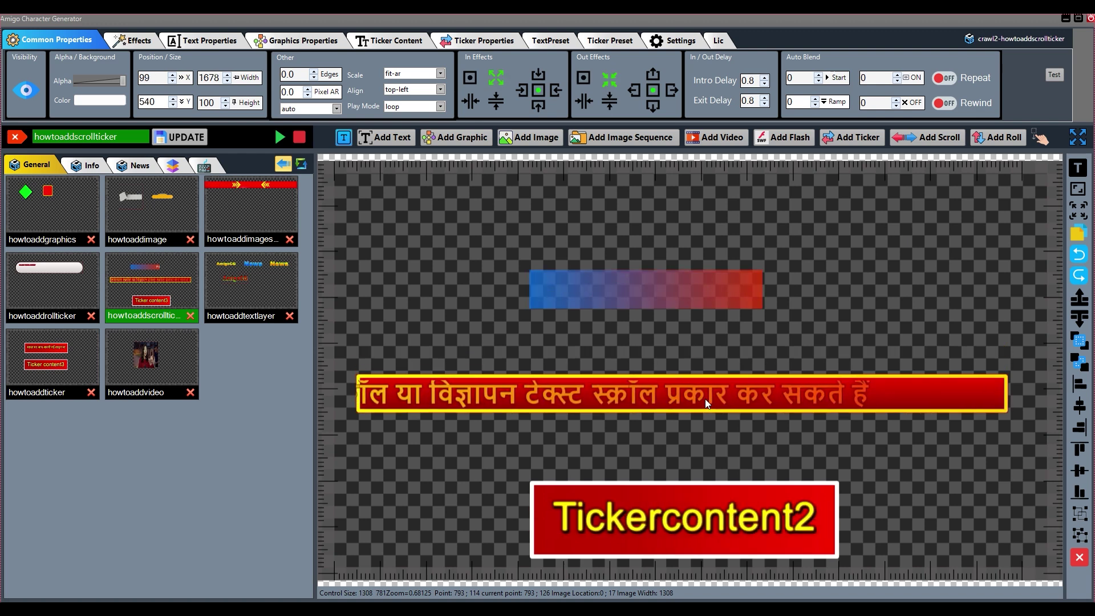
pyautogui.moveTo(698, 308); pyautogui.dragTo(700, 331)
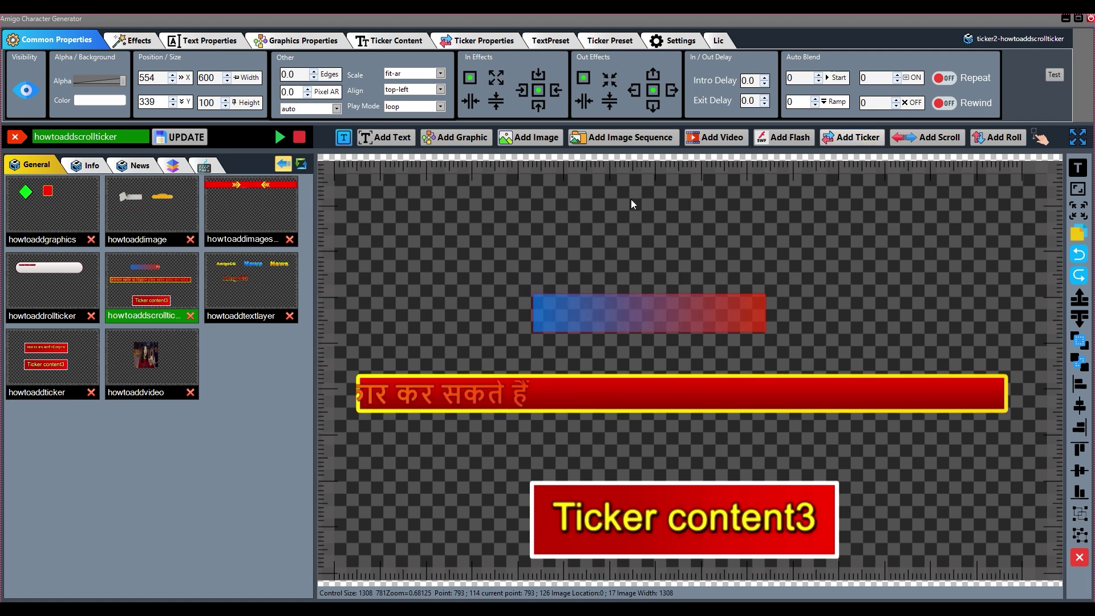
# - Add another blue-red ticker above the date-time ticker, at about X 533, Y 92, and enlarge its height to about 171
pyautogui.click(762, 210)
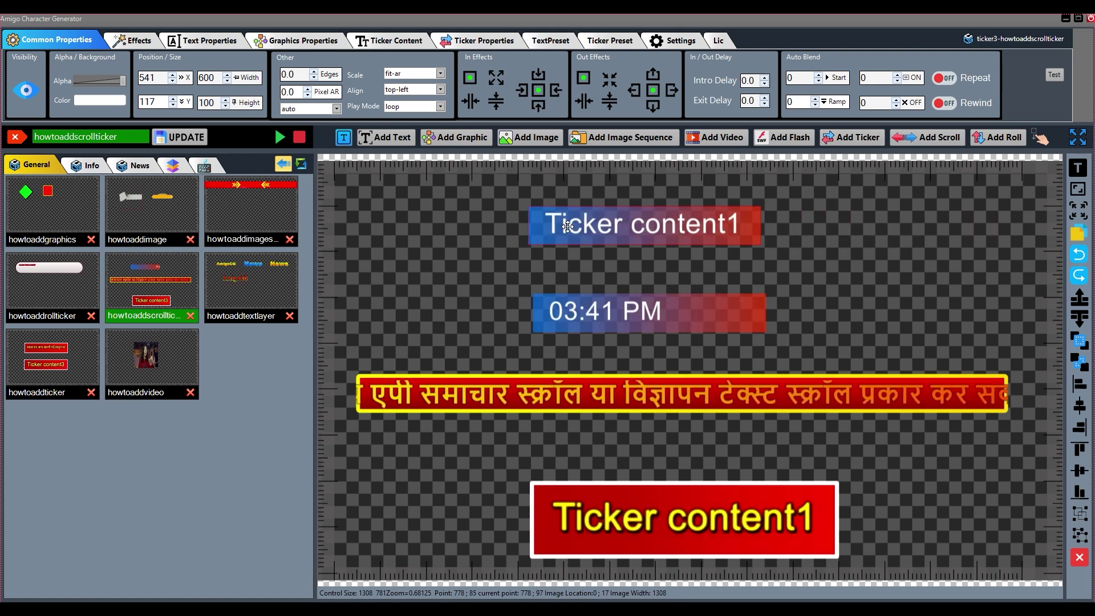
pyautogui.moveTo(567, 230); pyautogui.dragTo(563, 234)
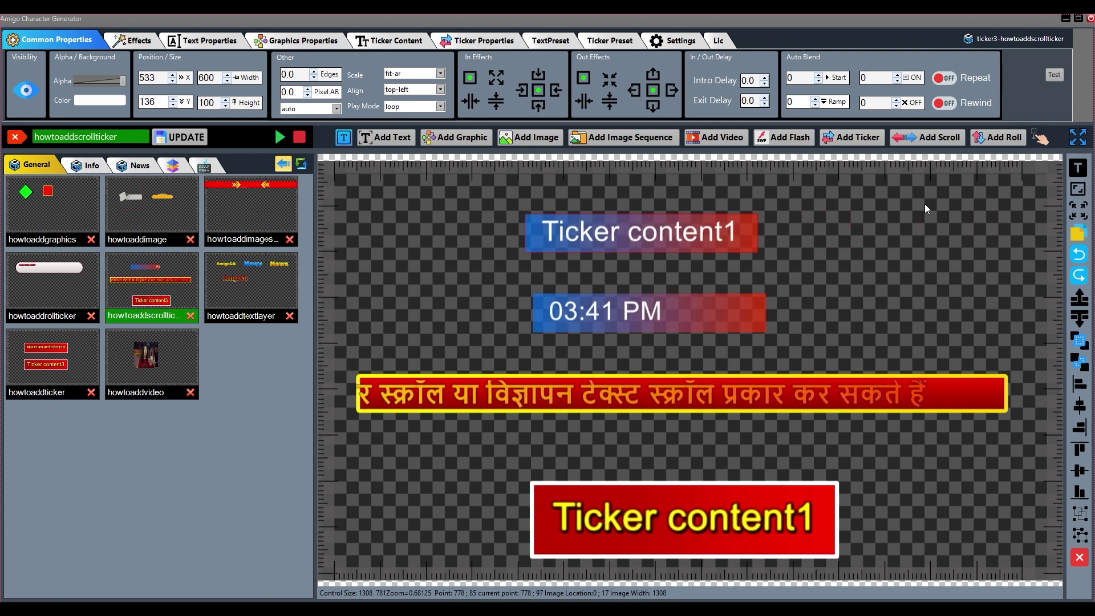
pyautogui.moveTo(666, 253)
pyautogui.mouseDown()
pyautogui.moveTo(663, 276)
pyautogui.moveTo(662, 234)
pyautogui.mouseUp()
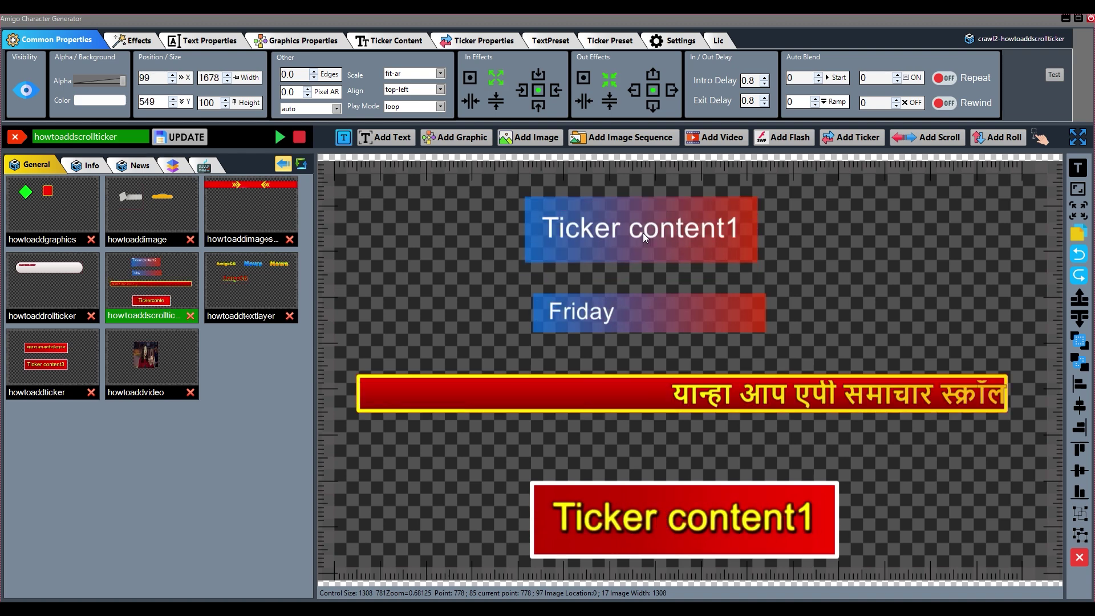
# - Replace the new ticker's three default lines with the Hindi translation of "yanha aap anpi news scroll or advertisment text scroll type kar sakten he"
pyautogui.doubleClick(642, 232)
pyautogui.moveTo(490, 265); pyautogui.dragTo(326, 207)
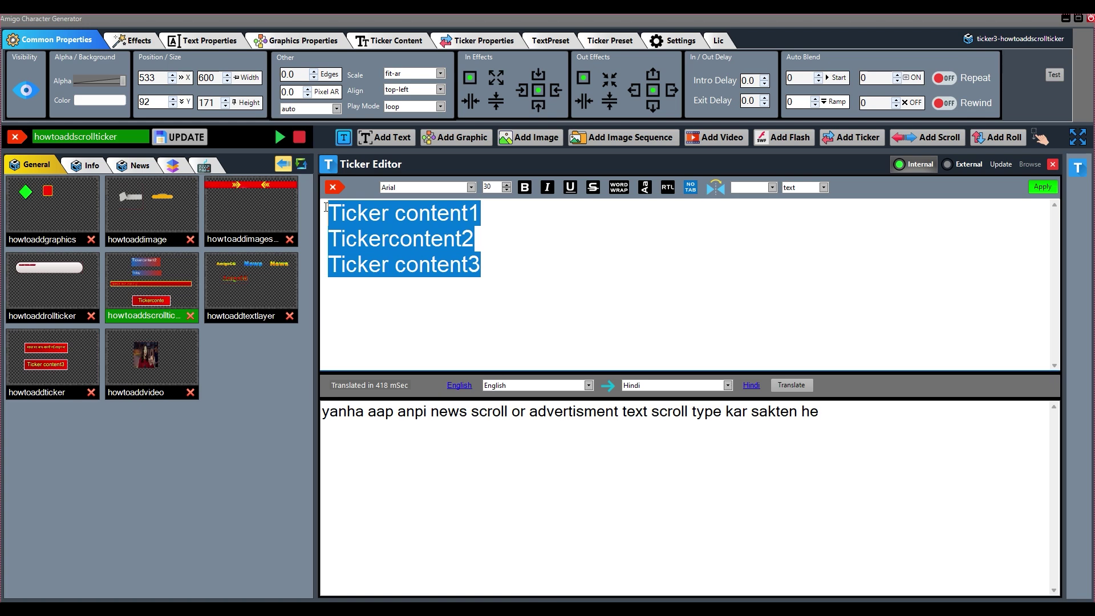
pyautogui.press('BackSpace')
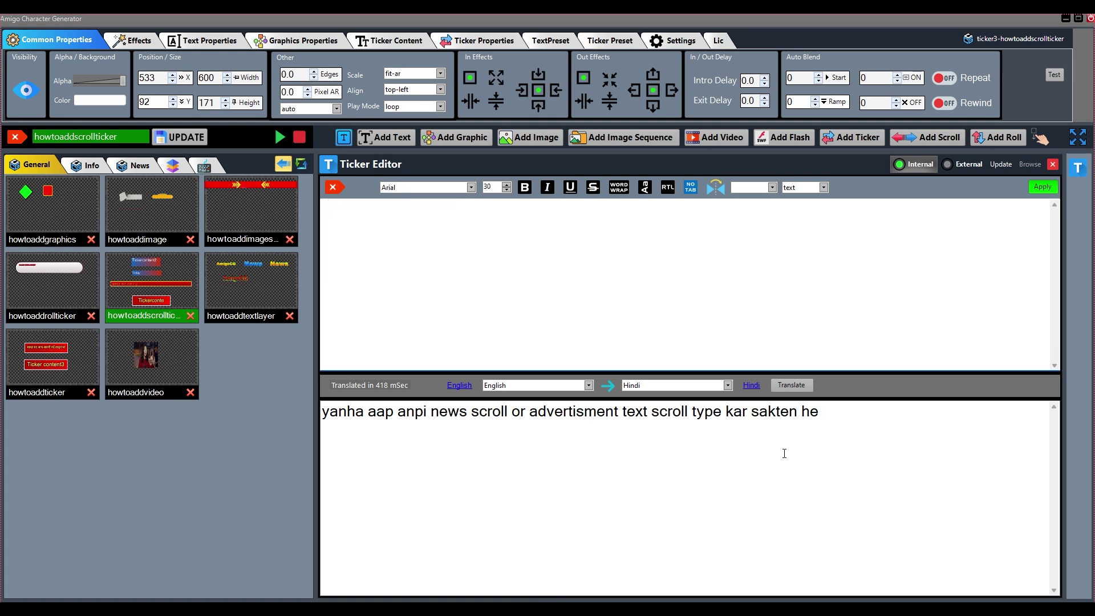
pyautogui.click(790, 385)
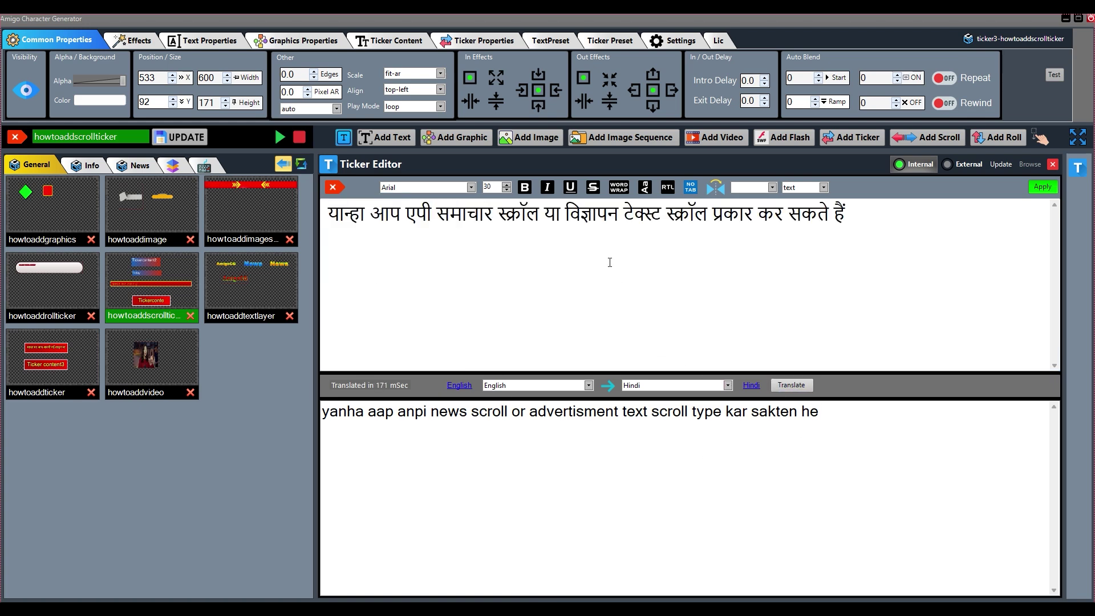
# - Try HKRomanBold on the Hindi ticker text, settle on the HKUniBold font, and apply the content
pyautogui.click(525, 218)
pyautogui.click(425, 186)
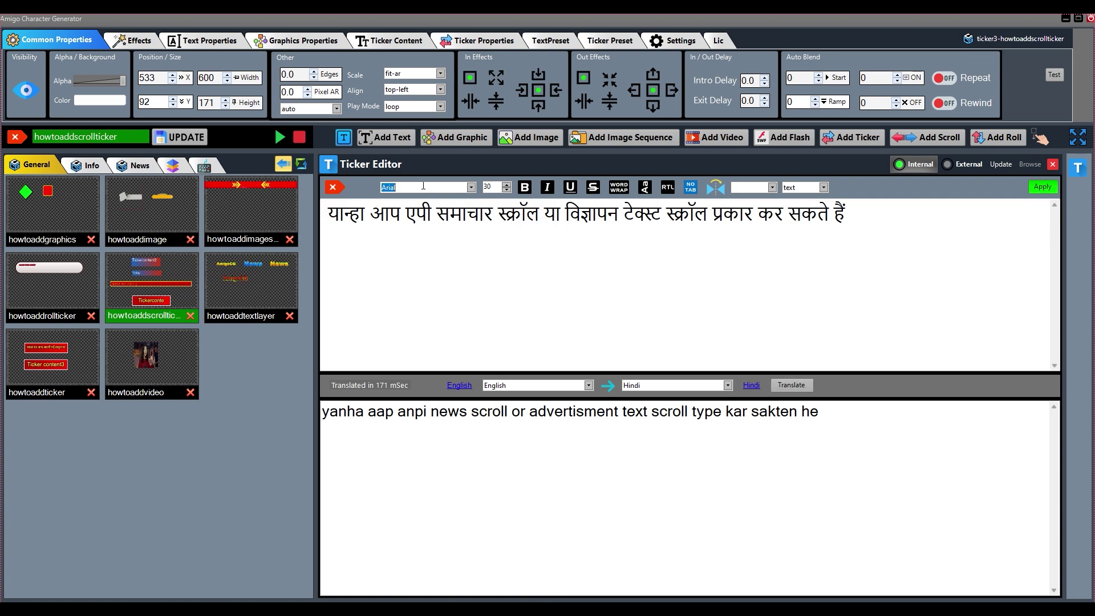
pyautogui.write('hk')
pyautogui.click(473, 188)
pyautogui.click(440, 204)
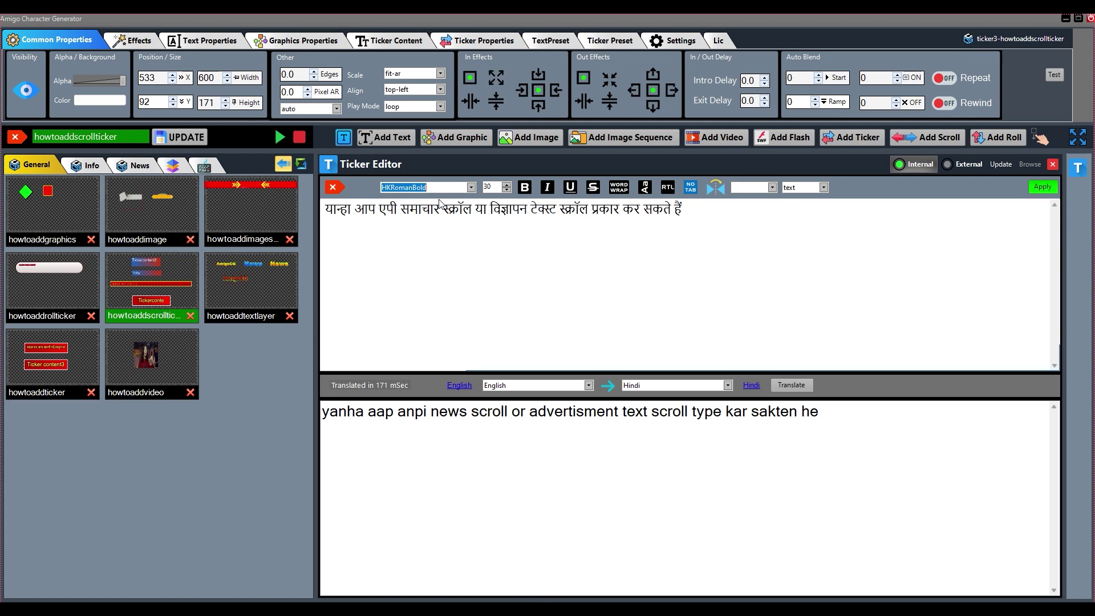
pyautogui.click(471, 187)
pyautogui.click(426, 233)
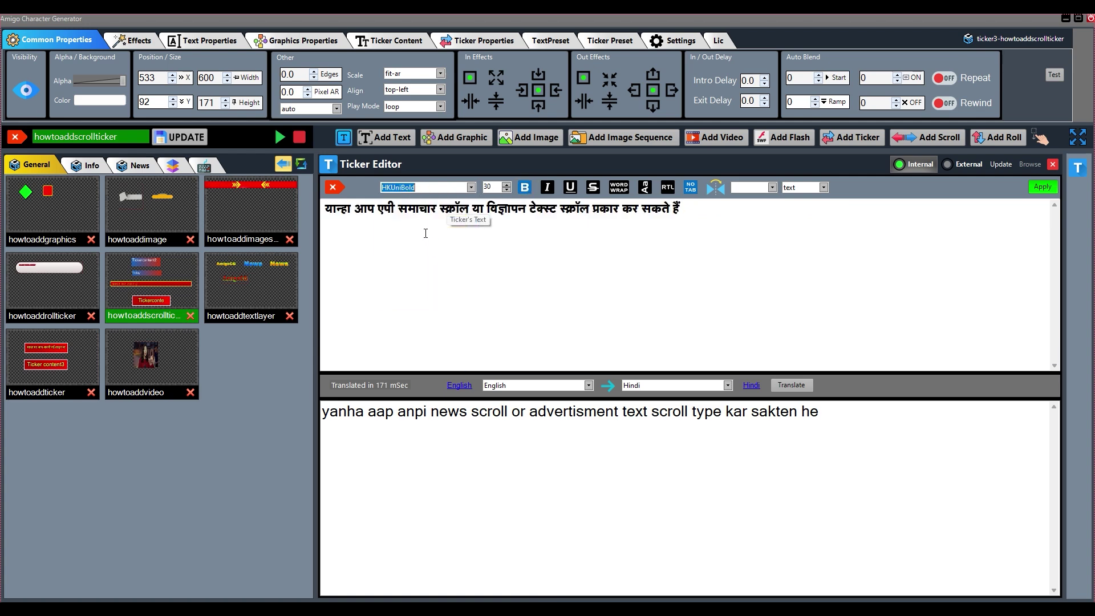
pyautogui.click(1043, 187)
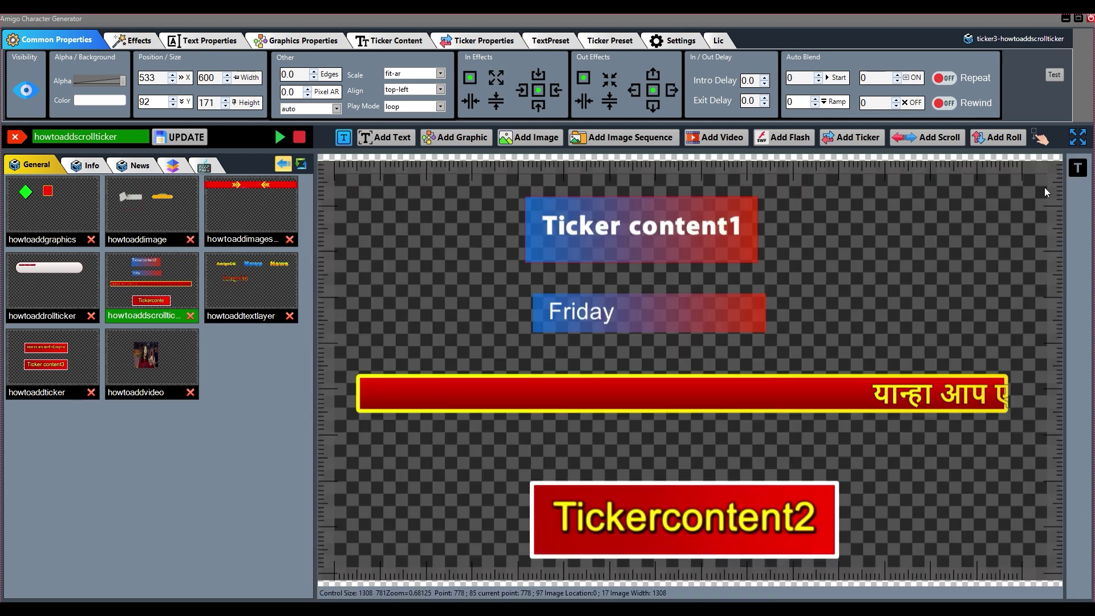
# - Turn on word wrap for the Hindi ticker text, apply it, and update the saved howtoaddscrollticker template
pyautogui.doubleClick(654, 230)
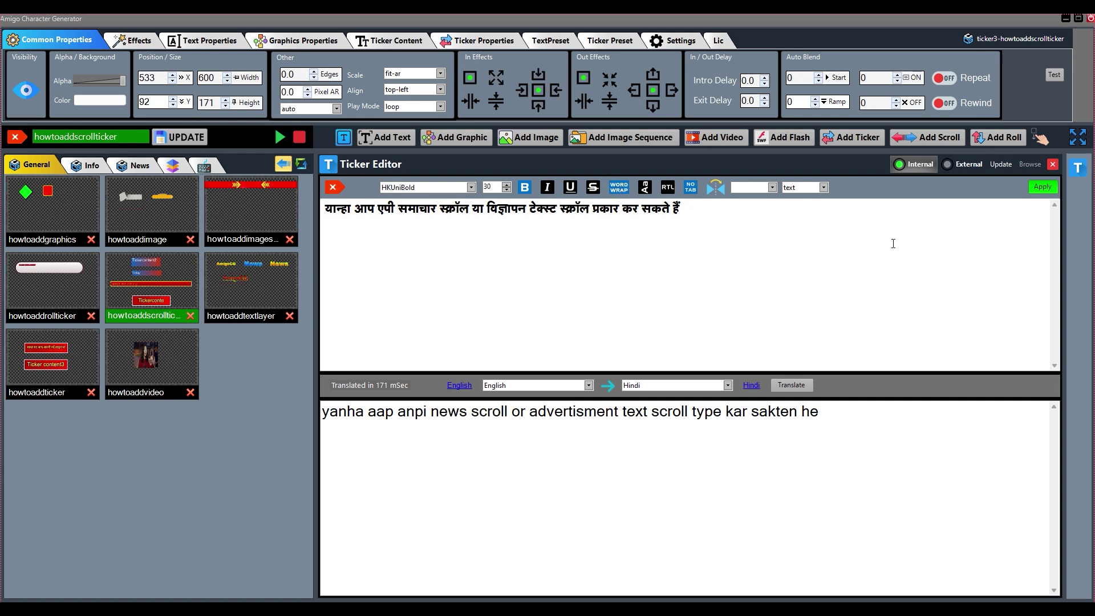
pyautogui.click(1043, 190)
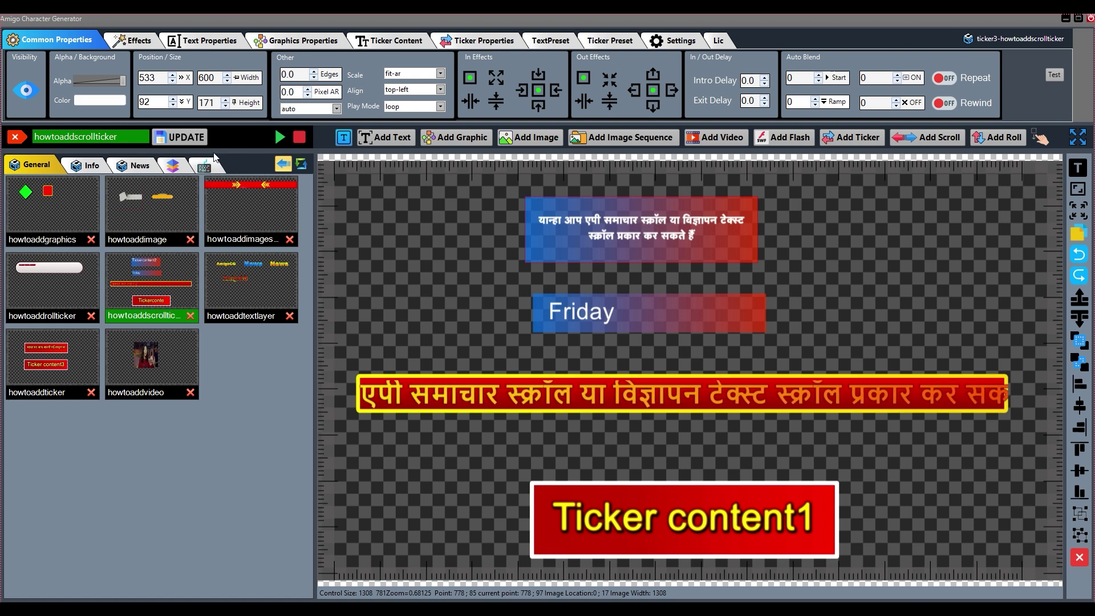
pyautogui.click(192, 142)
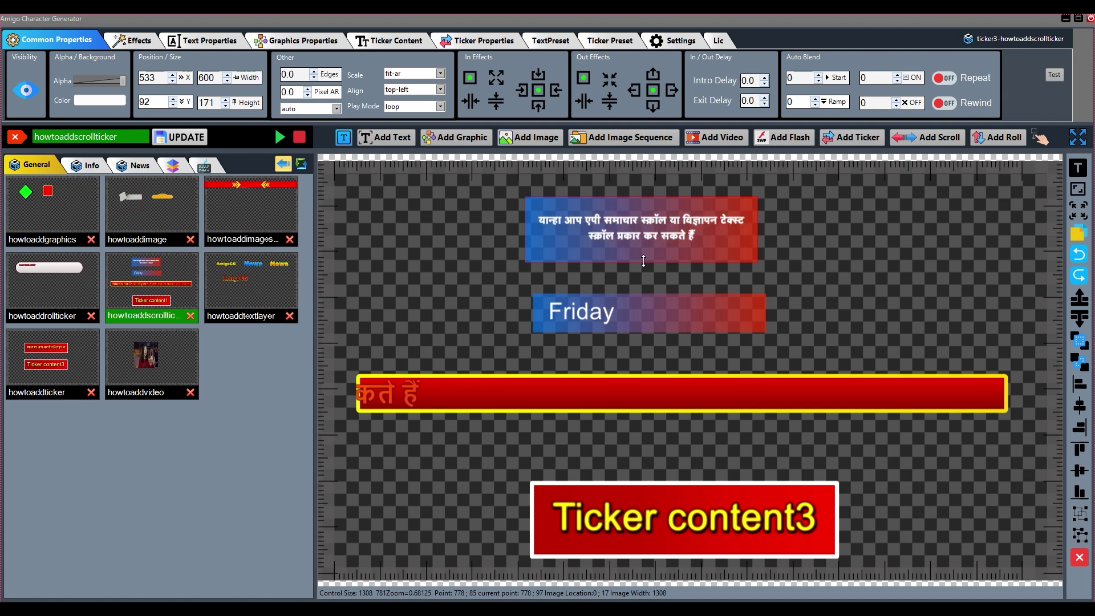
# - Switch the Hindi ticker's editor to External content and add a row reading "type here your news scroll text line here"
pyautogui.doubleClick(643, 257)
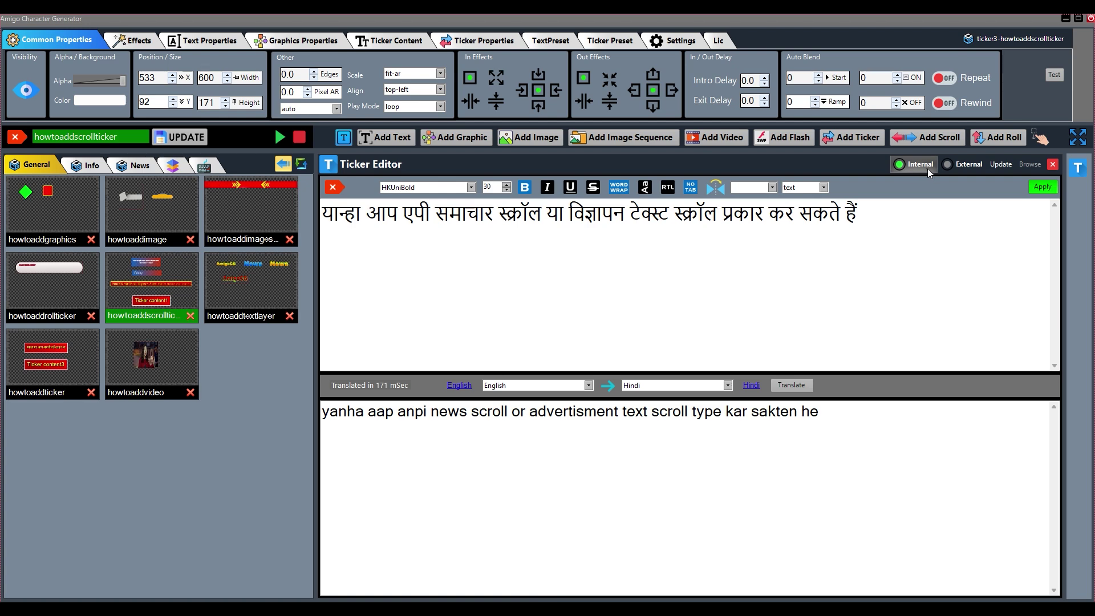
pyautogui.click(949, 166)
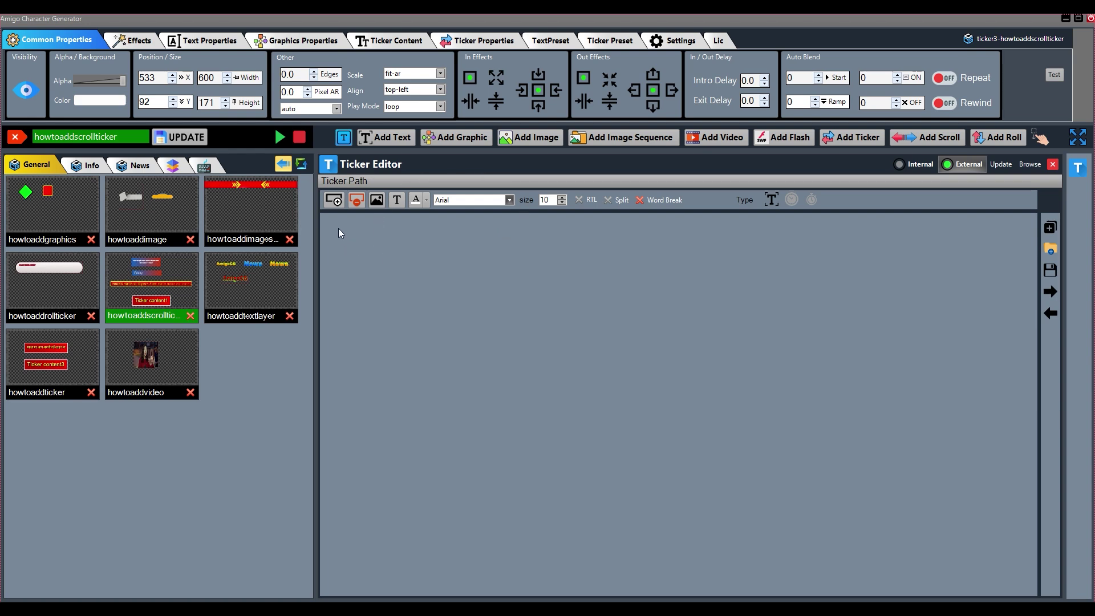
pyautogui.click(334, 200)
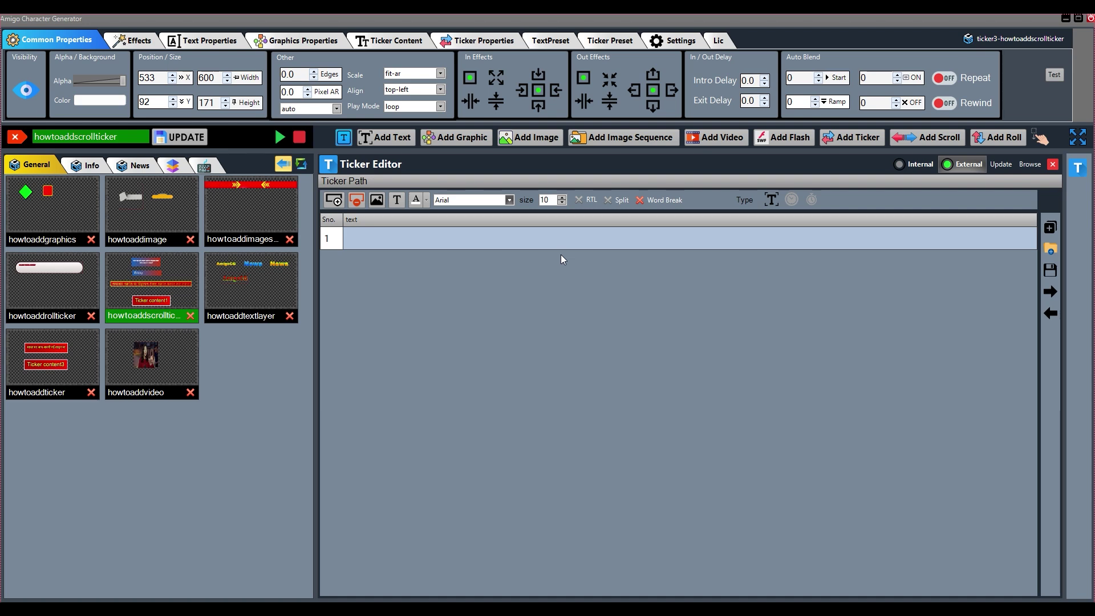
pyautogui.write('type here your news scroll text line here')
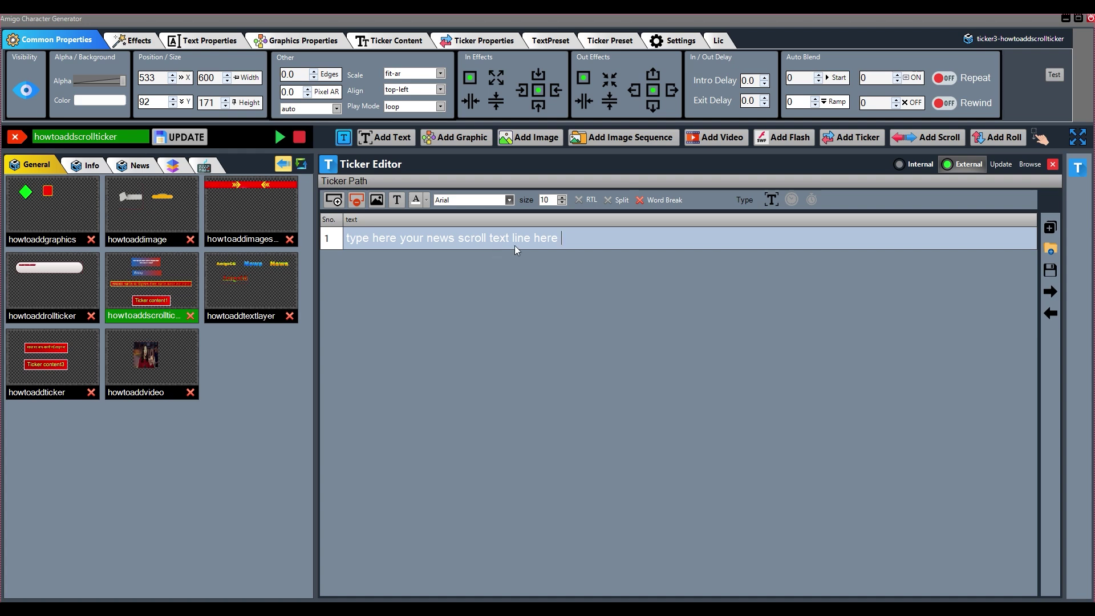
# - Save the external ticker content to the Desktop as test, replacing the existing file
pyautogui.click(1050, 270)
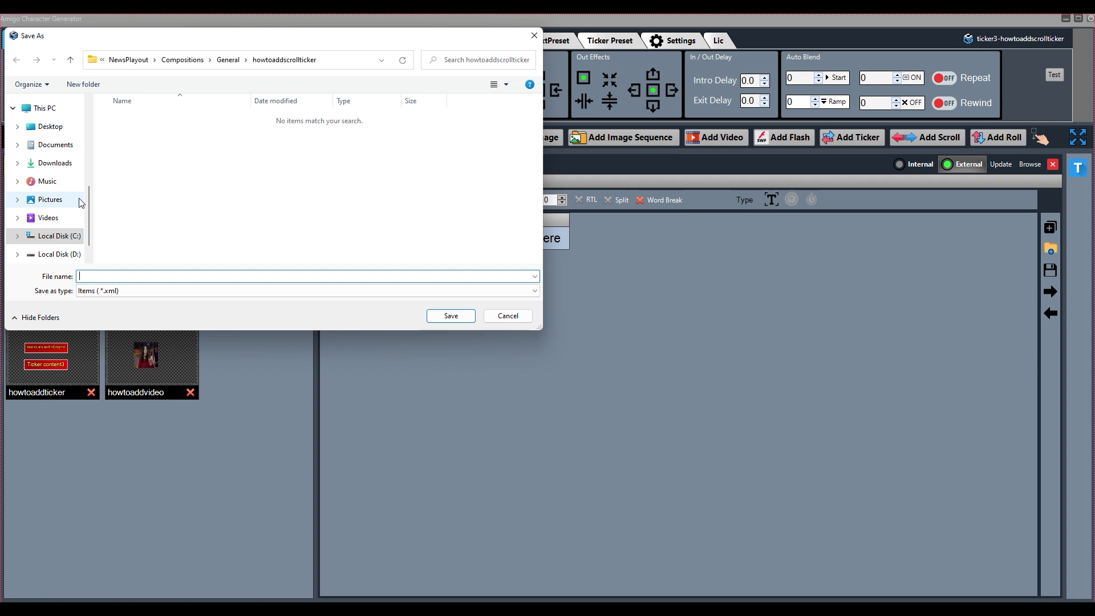
pyautogui.click(51, 127)
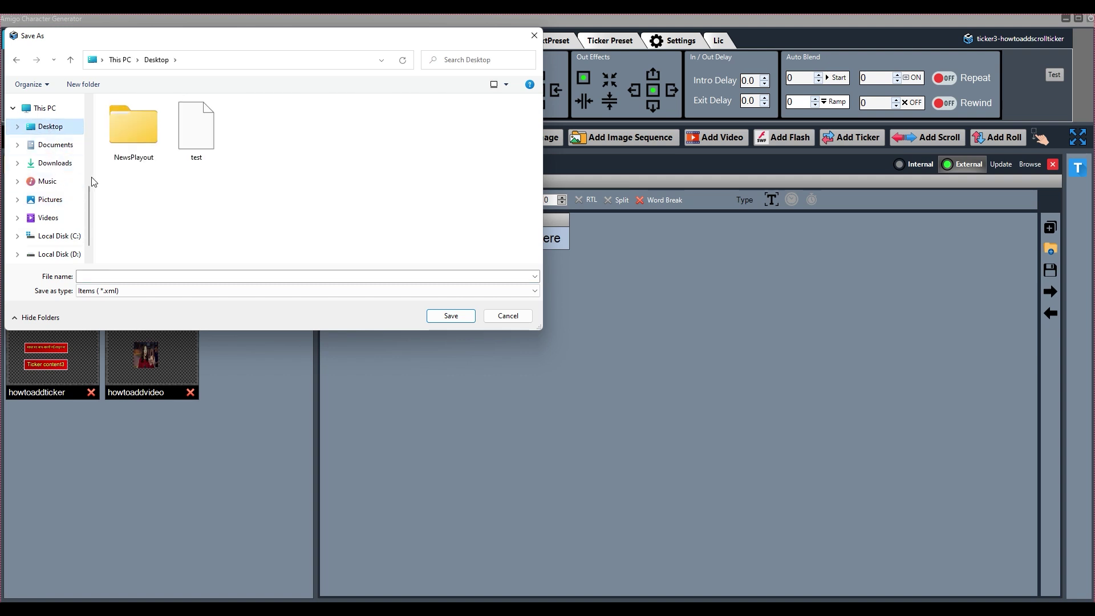
pyautogui.click(197, 131)
pyautogui.click(72, 277)
pyautogui.write('test')
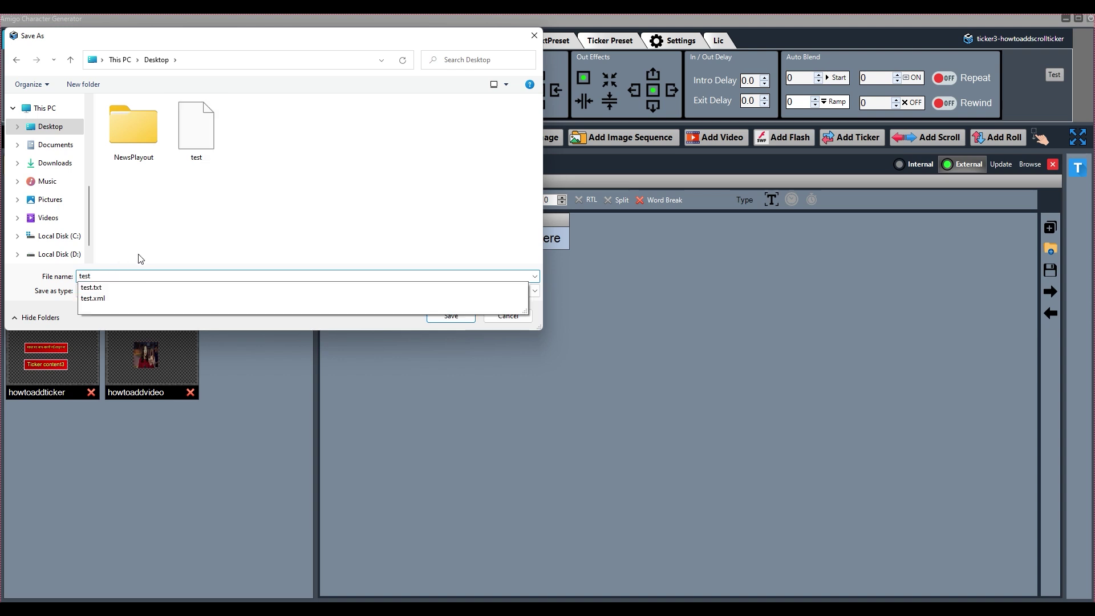
pyautogui.click(147, 256)
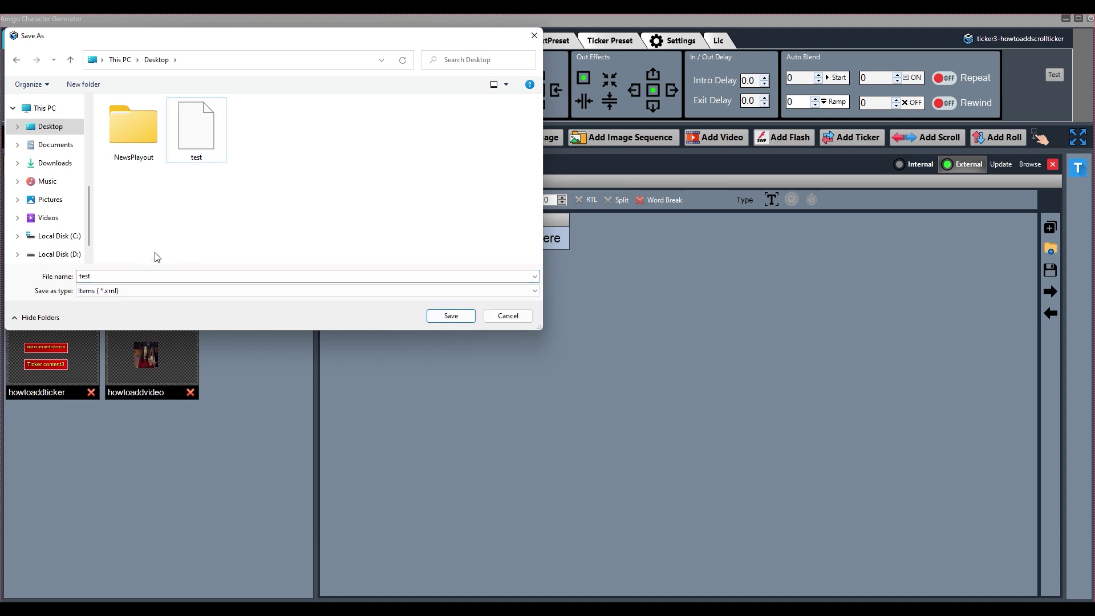
pyautogui.click(471, 317)
pyautogui.click(574, 314)
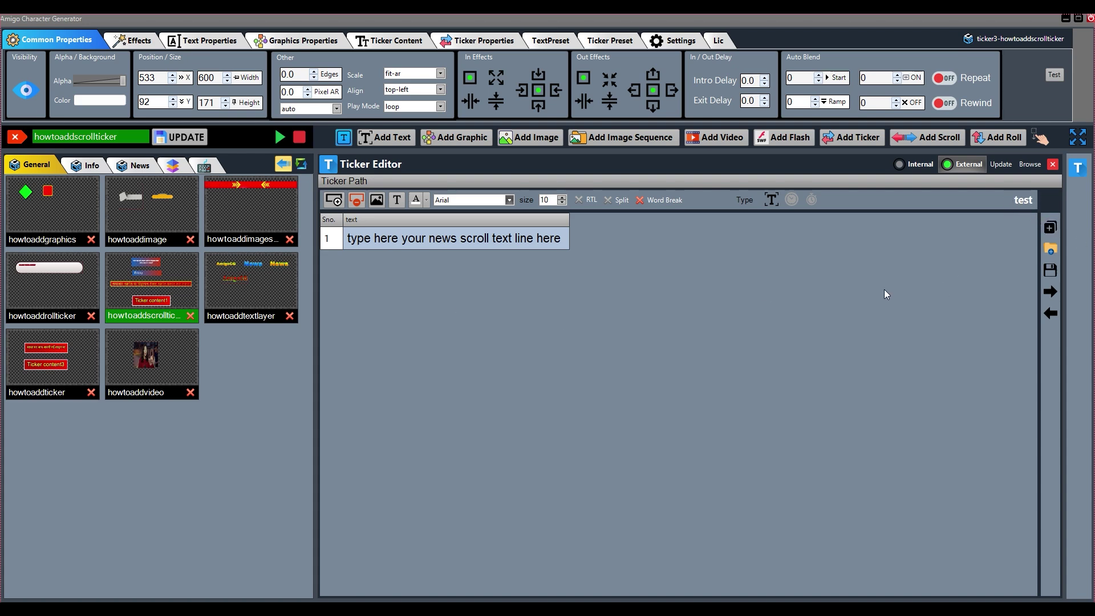
# - Add six empty rows below the first line of the external ticker content
pyautogui.click(332, 200)
pyautogui.click(332, 200)
pyautogui.click(333, 200)
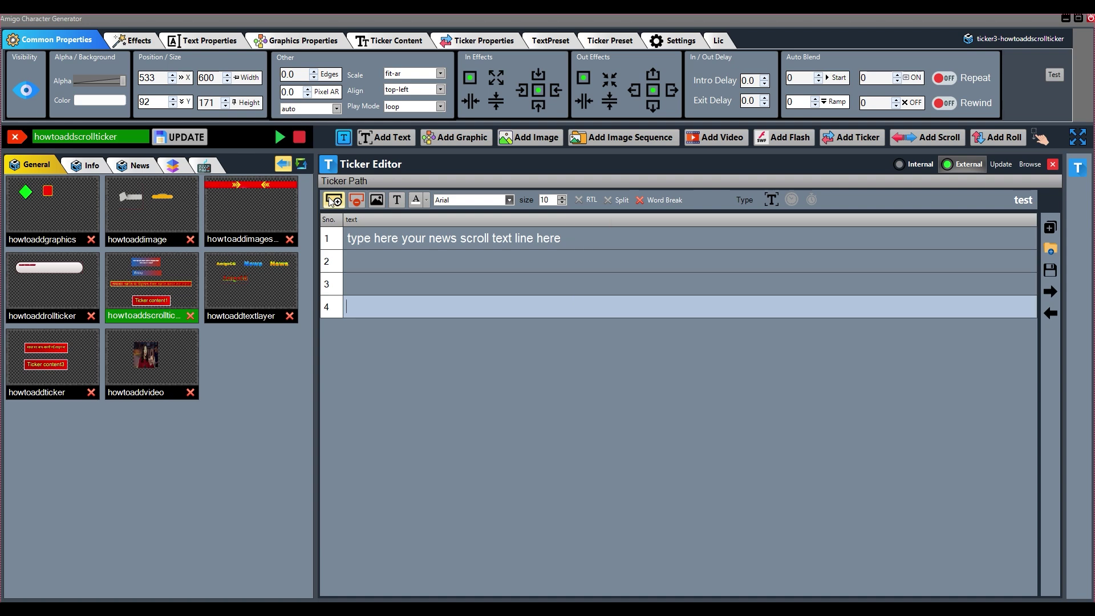
pyautogui.click(332, 200)
pyautogui.click(332, 200)
pyautogui.click(333, 200)
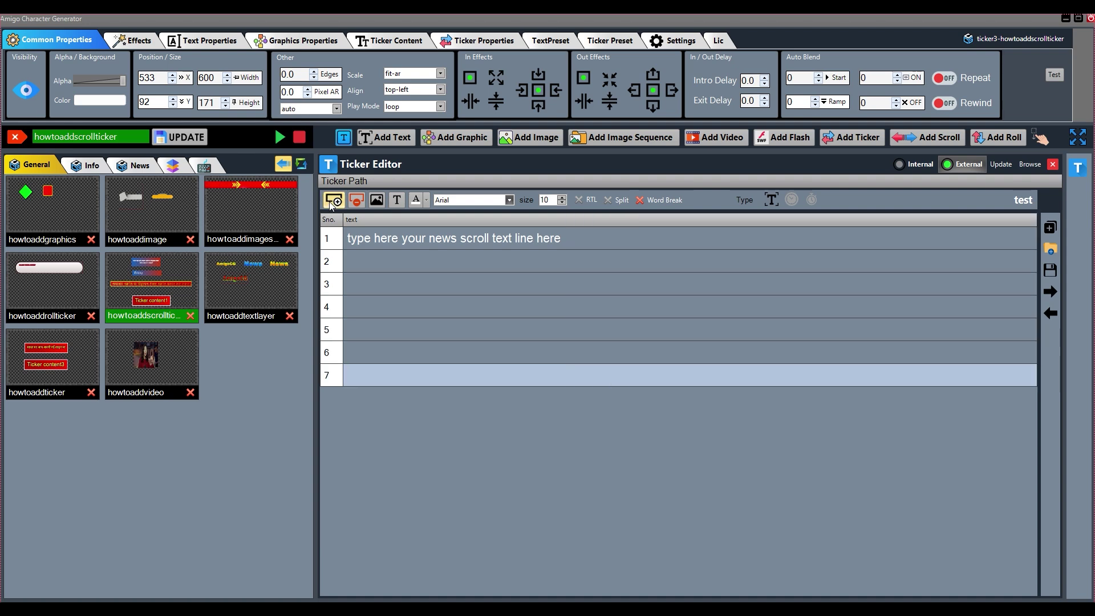
# - Delete the six empty rows, leaving only the news scroll text line
pyautogui.click(333, 375)
pyautogui.click(359, 200)
pyautogui.click(358, 200)
pyautogui.click(359, 200)
pyautogui.click(359, 200)
pyautogui.click(359, 200)
pyautogui.click(359, 200)
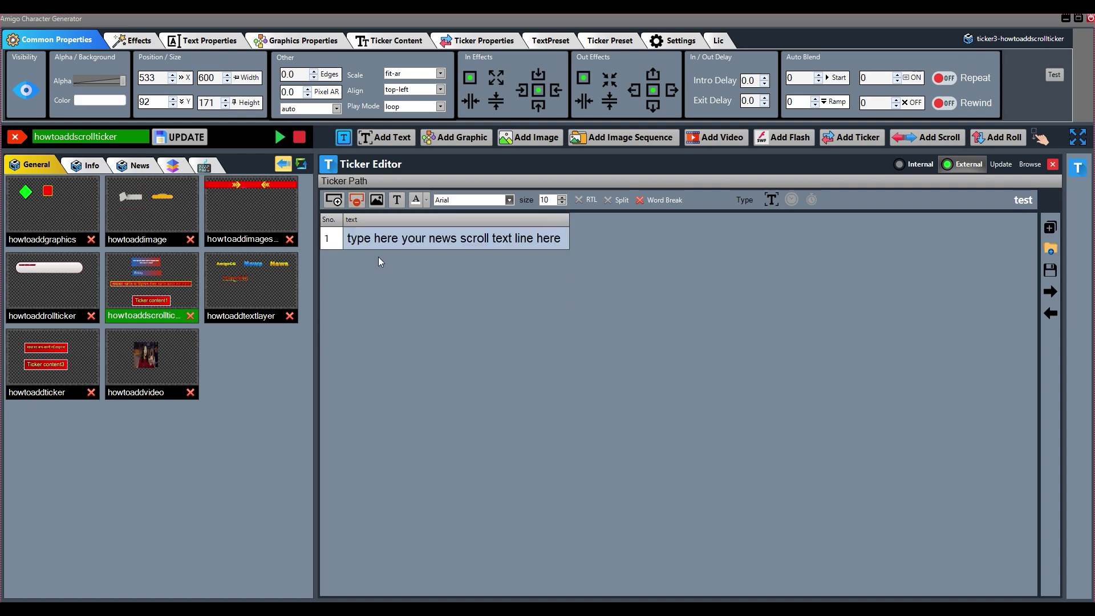
# - Insert the Video image from the Desktop after the news scroll text in row 1
pyautogui.click(375, 238)
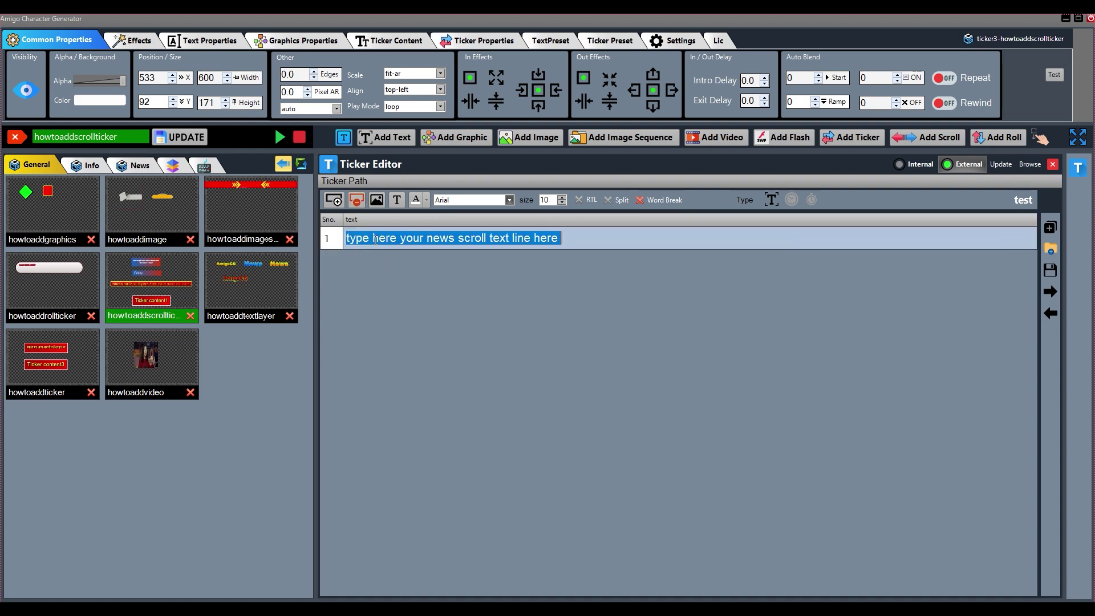
pyautogui.click(375, 200)
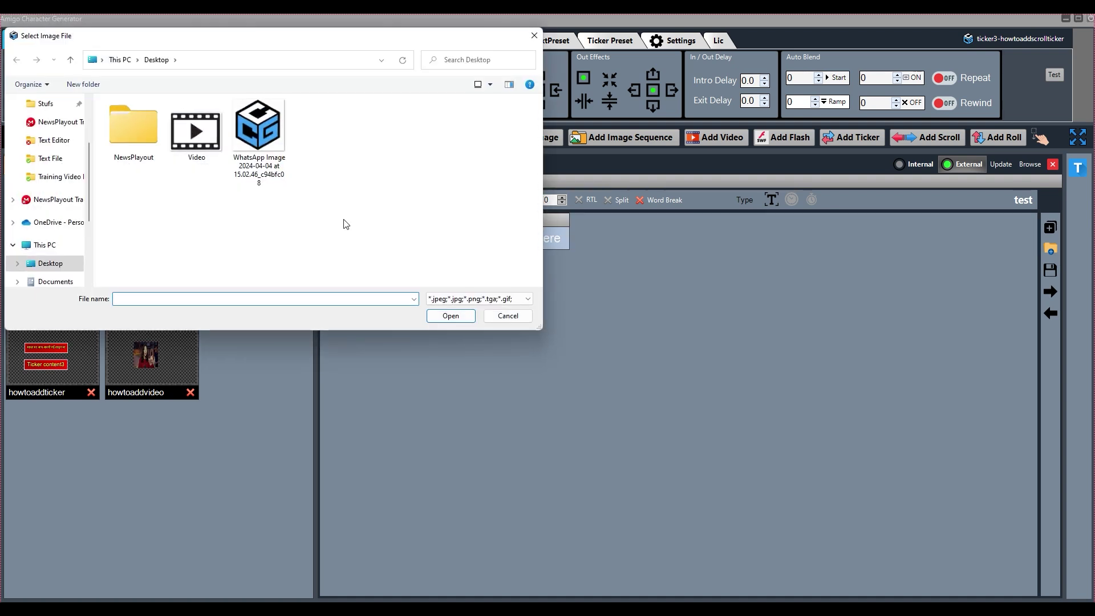
pyautogui.click(269, 148)
pyautogui.click(207, 138)
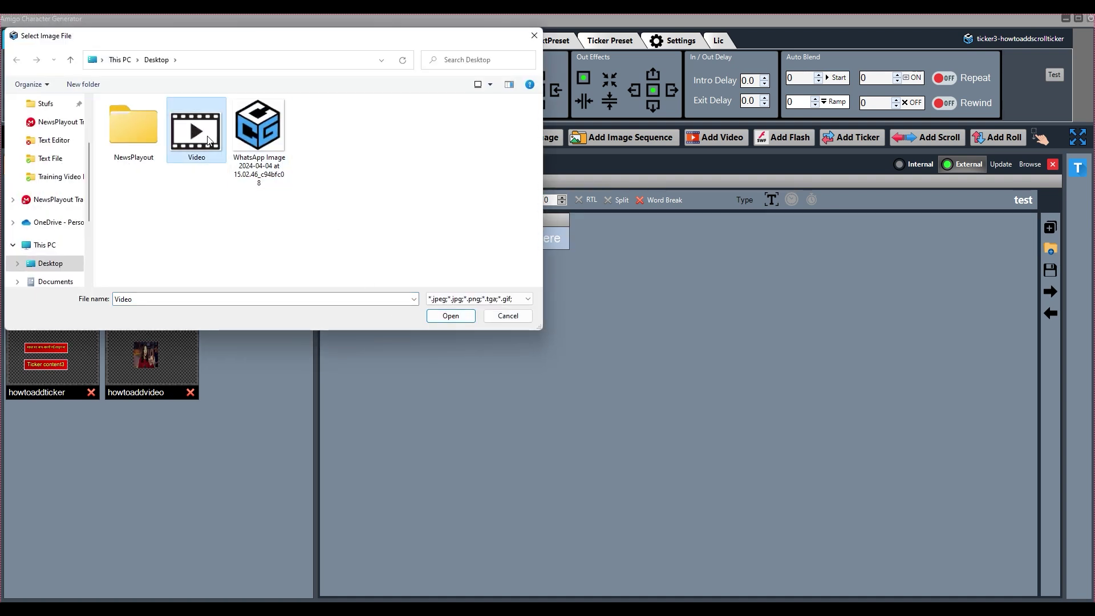
pyautogui.click(448, 315)
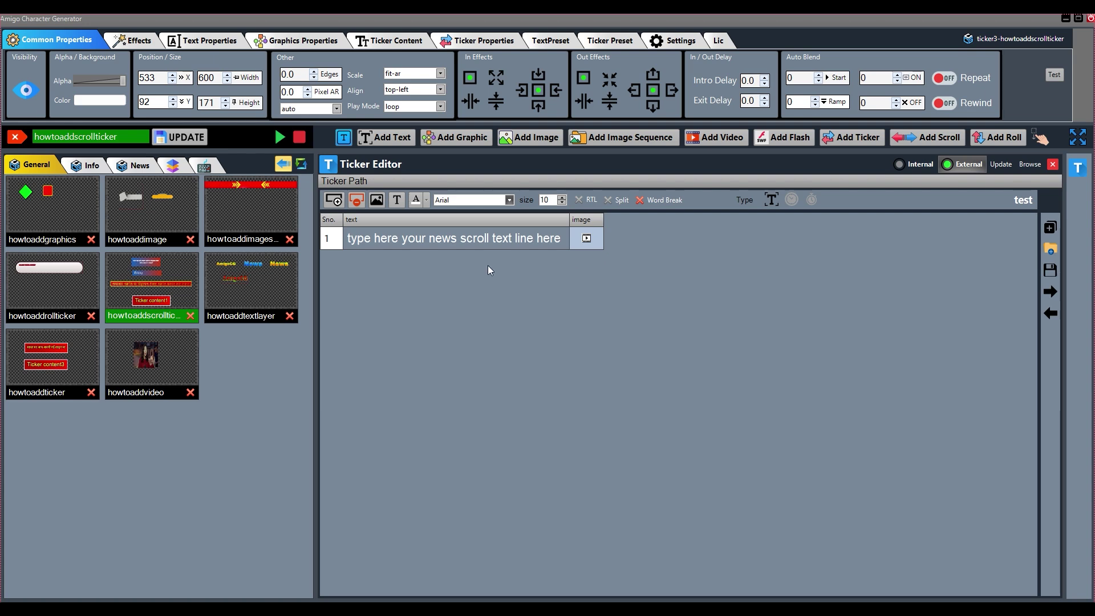
# - Add a second text column reading "Advt Scroll text" after the image and try to save the ticker file
pyautogui.click(397, 201)
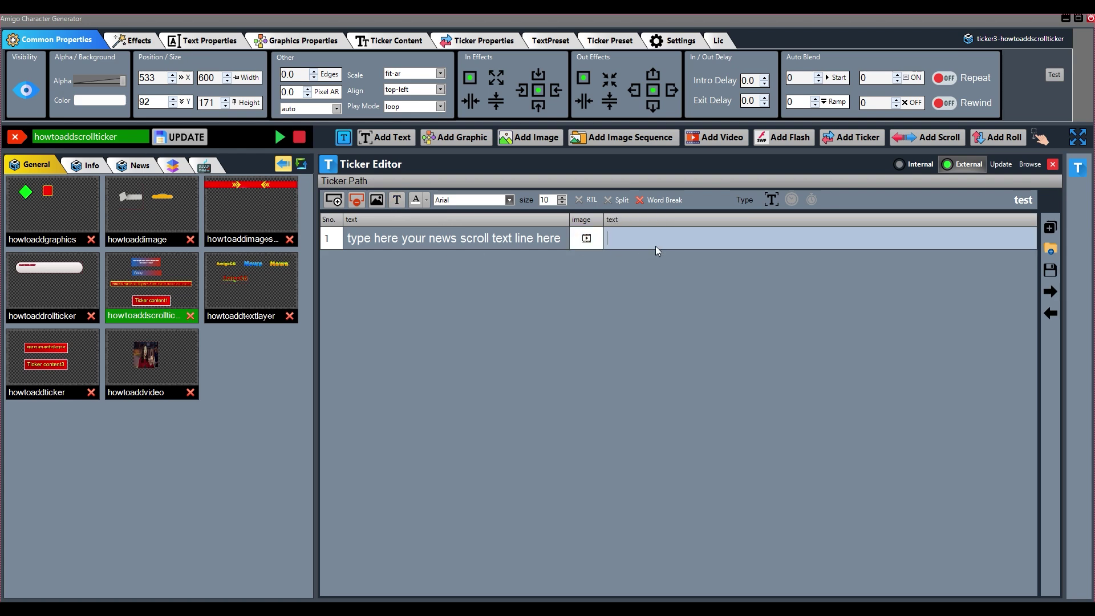
pyautogui.write('Advt Scroll text')
pyautogui.click(1050, 271)
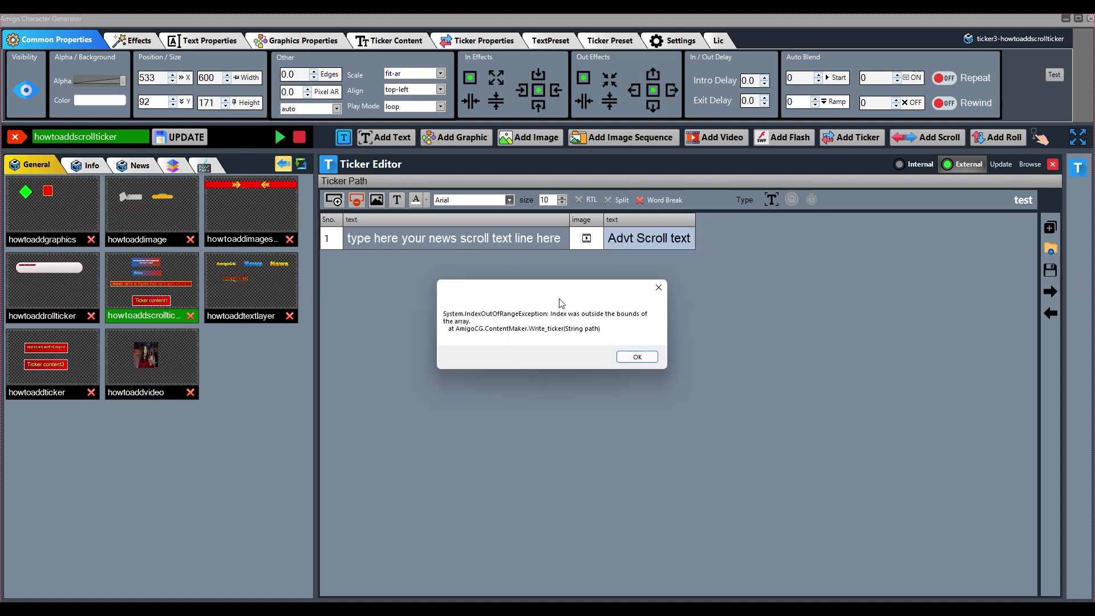
pyautogui.click(637, 357)
# - Set the font of the news scroll text in row 1 to Arial Black
pyautogui.click(490, 238)
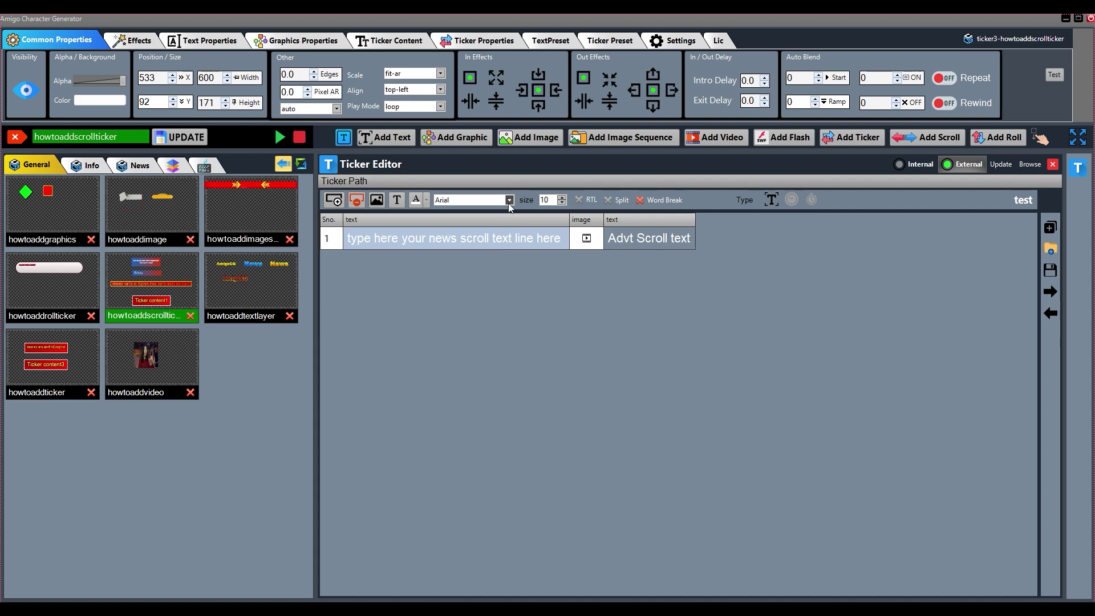
pyautogui.click(508, 200)
pyautogui.click(466, 224)
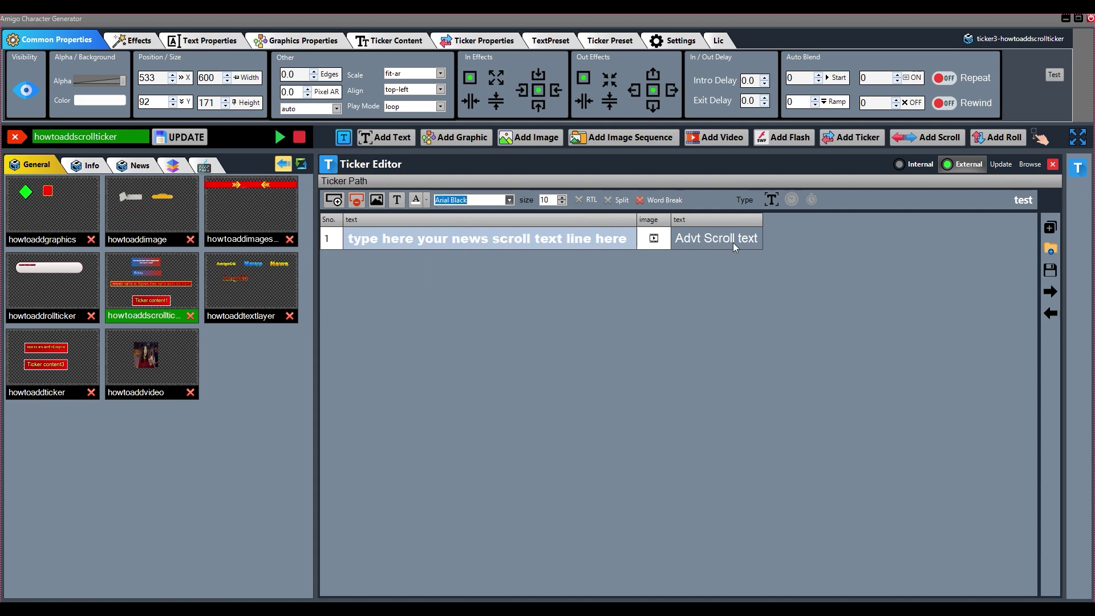
# - Set the font of the "Advt Scroll text" entry to Bahnschrift and select its size value
pyautogui.click(509, 200)
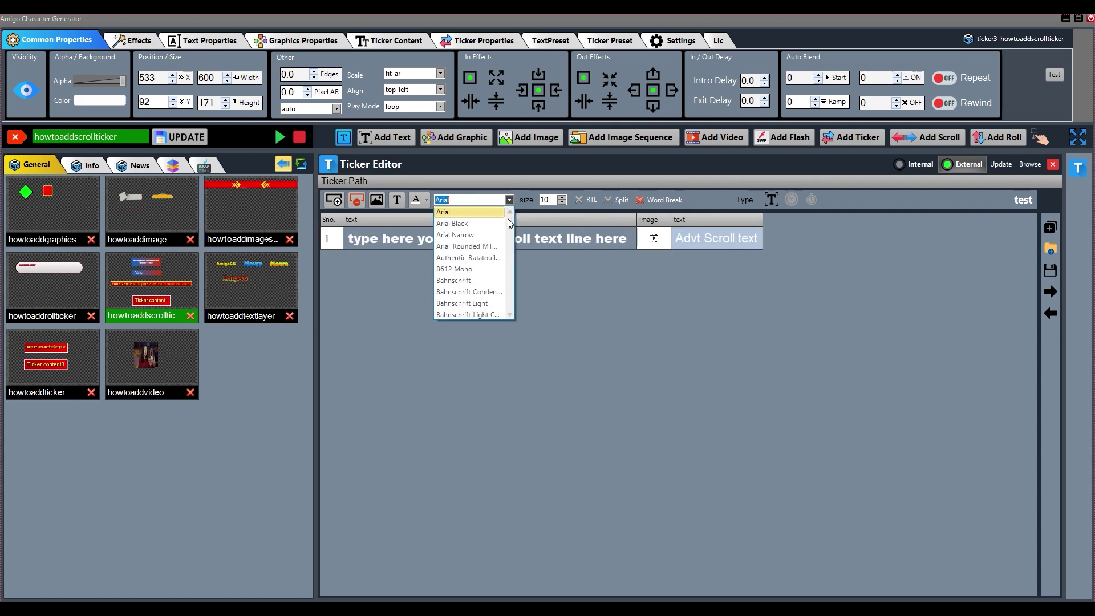
pyautogui.click(466, 285)
pyautogui.doubleClick(552, 200)
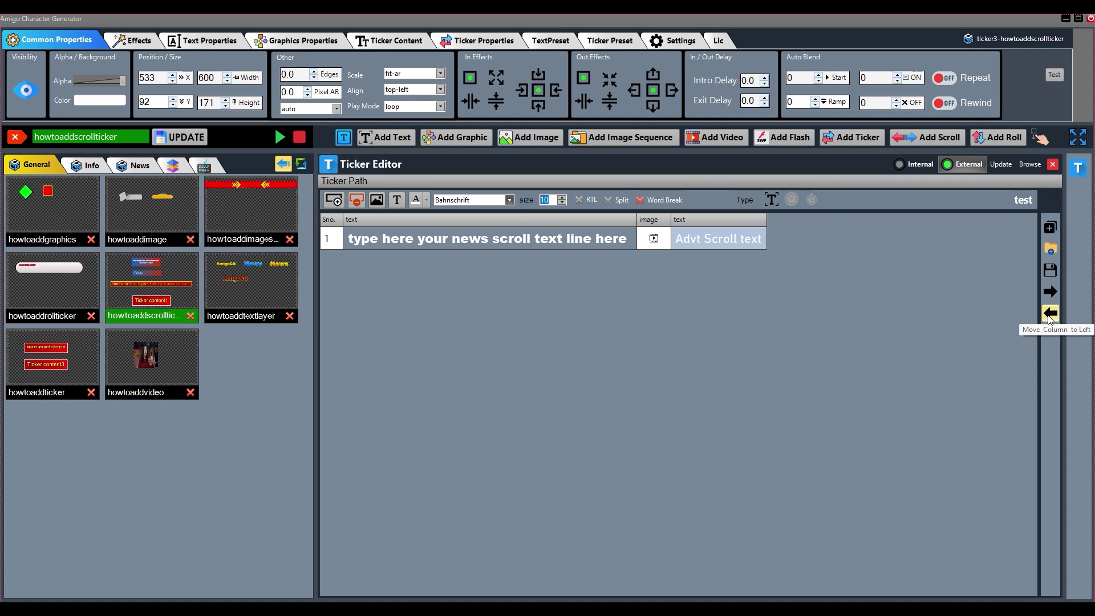
# - Set the ticker path to the test.txt file on the Desktop and close the Ticker Editor
pyautogui.click(1029, 165)
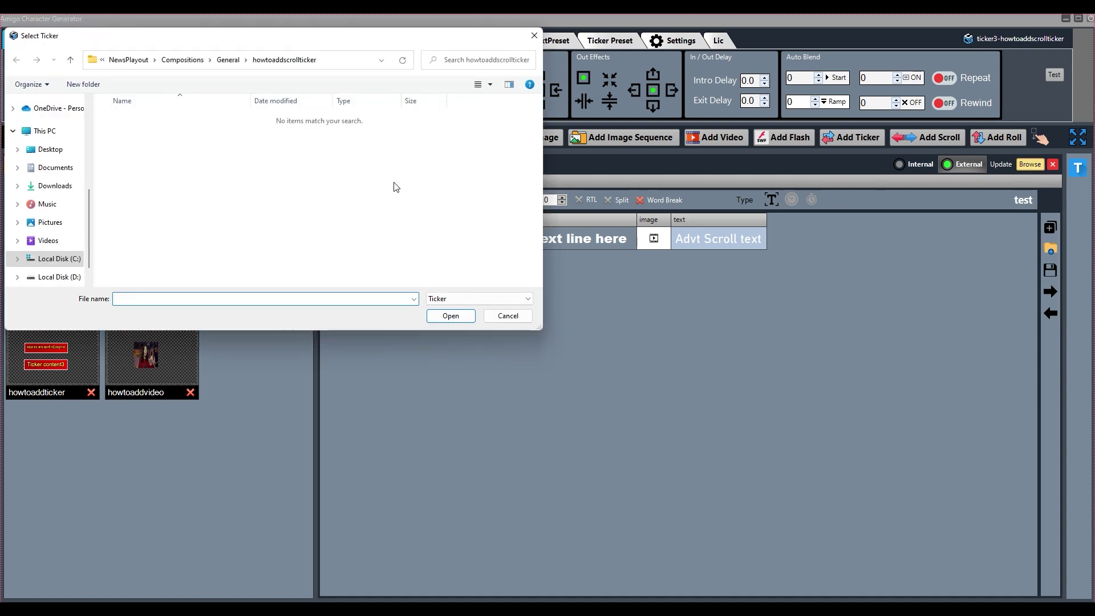
pyautogui.click(50, 150)
pyautogui.click(213, 128)
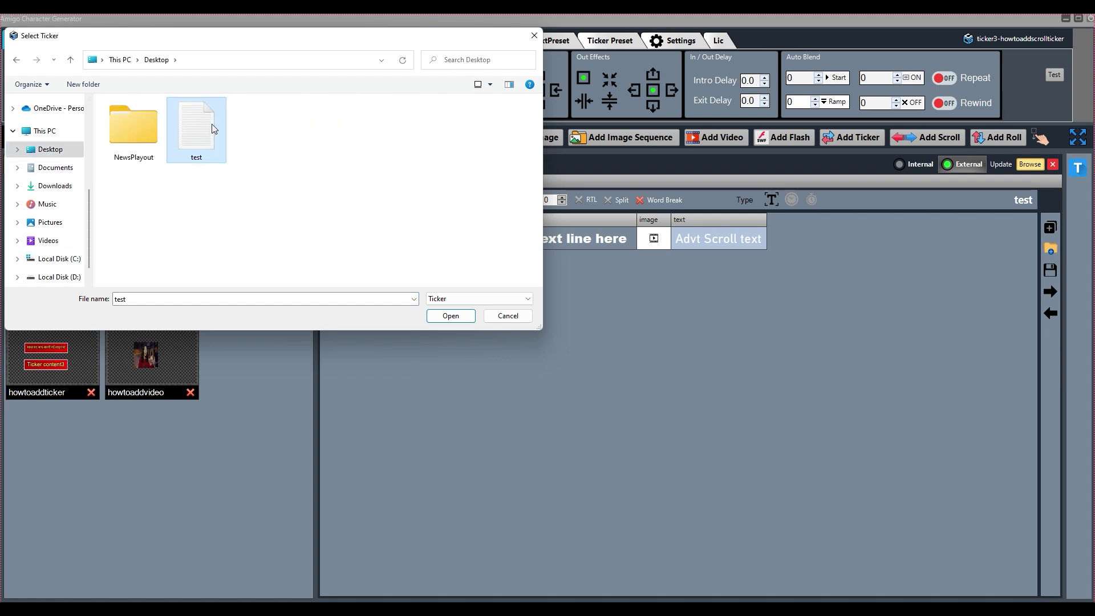
pyautogui.click(451, 315)
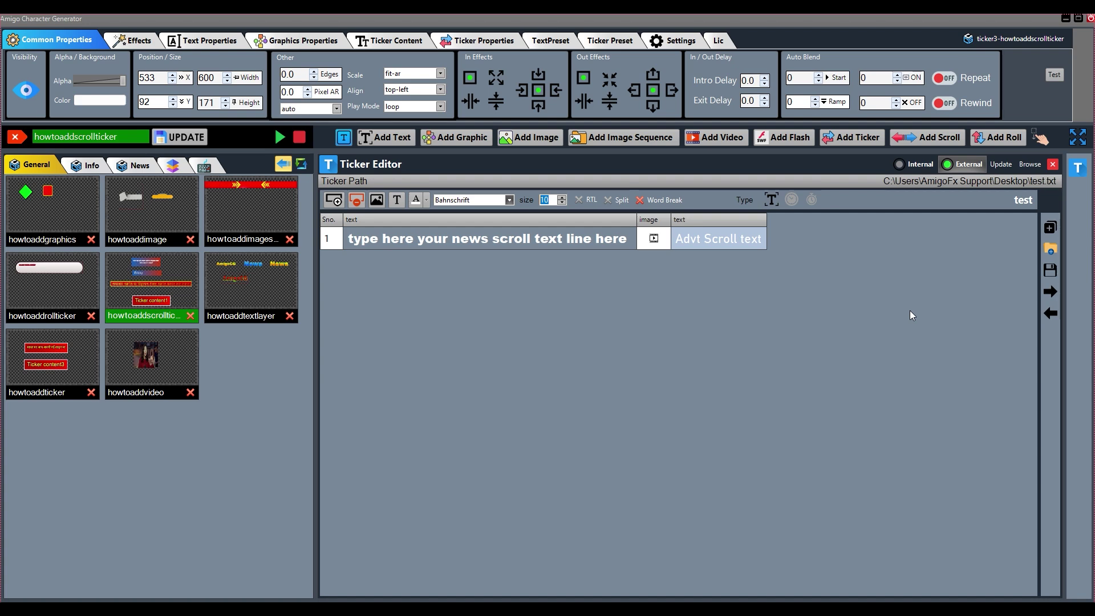
pyautogui.click(1052, 164)
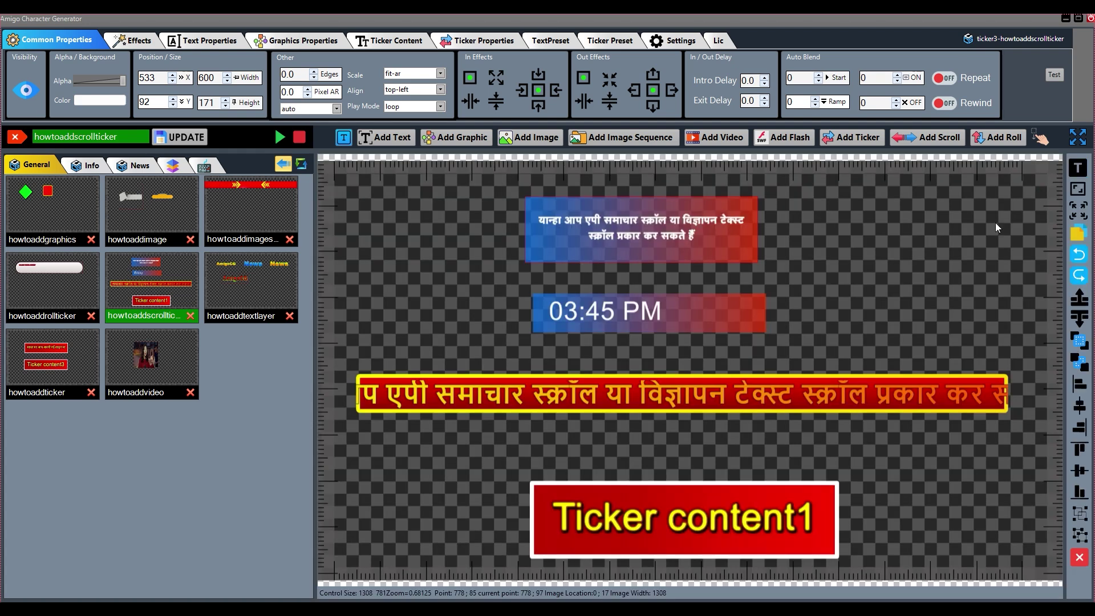